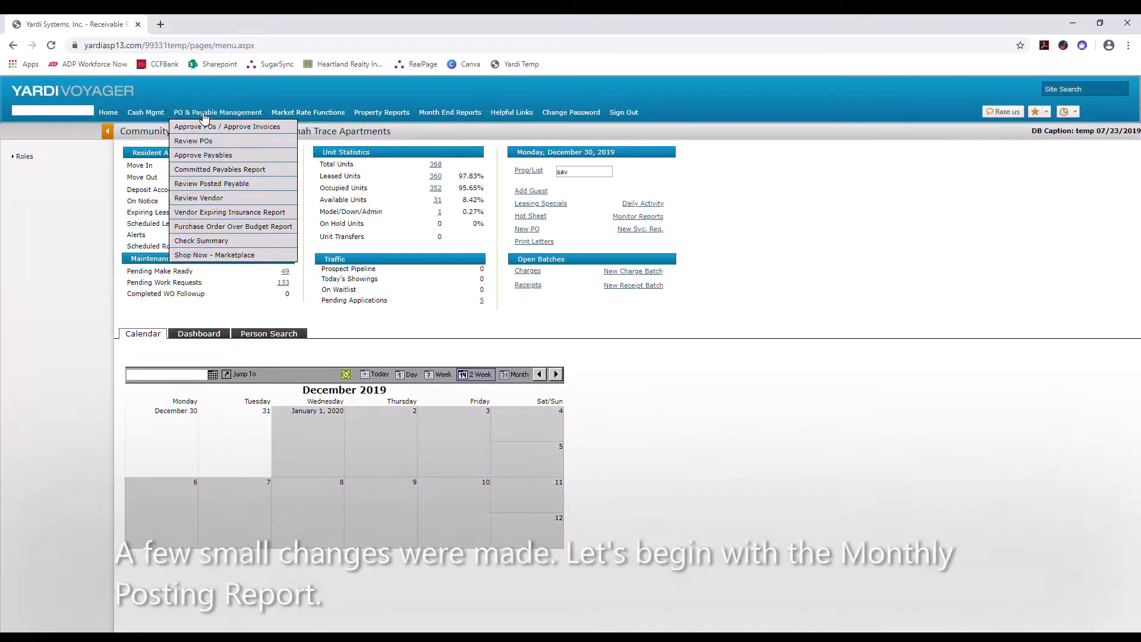
# Run the Monthly Posting report for 12/2019 and export the result to Excel
pyautogui.moveTo(281, 116)
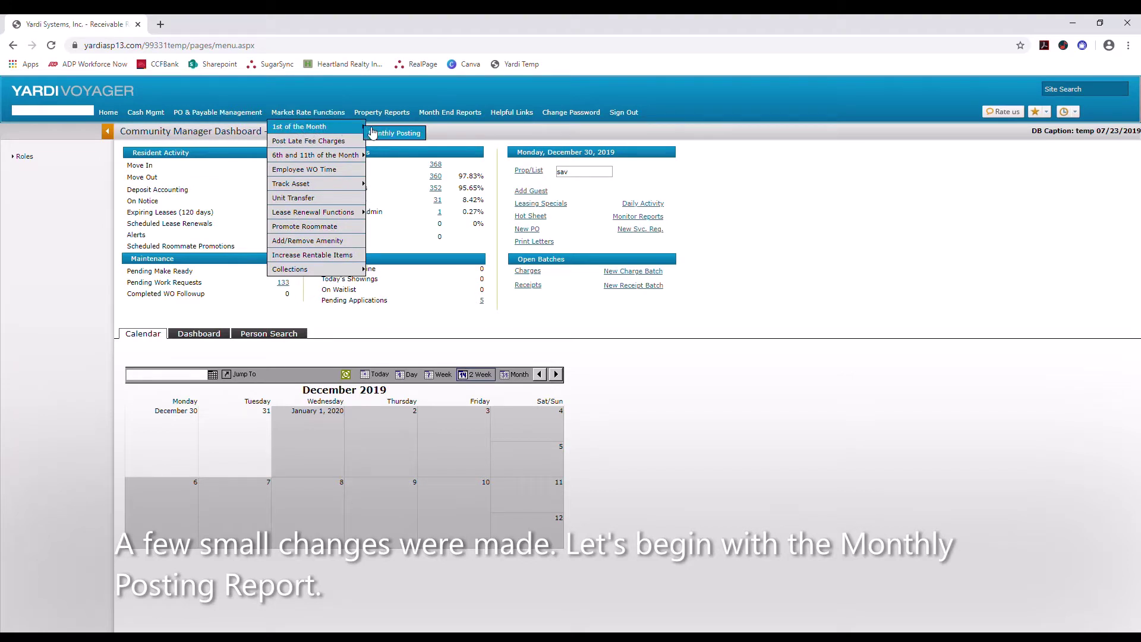
pyautogui.click(376, 132)
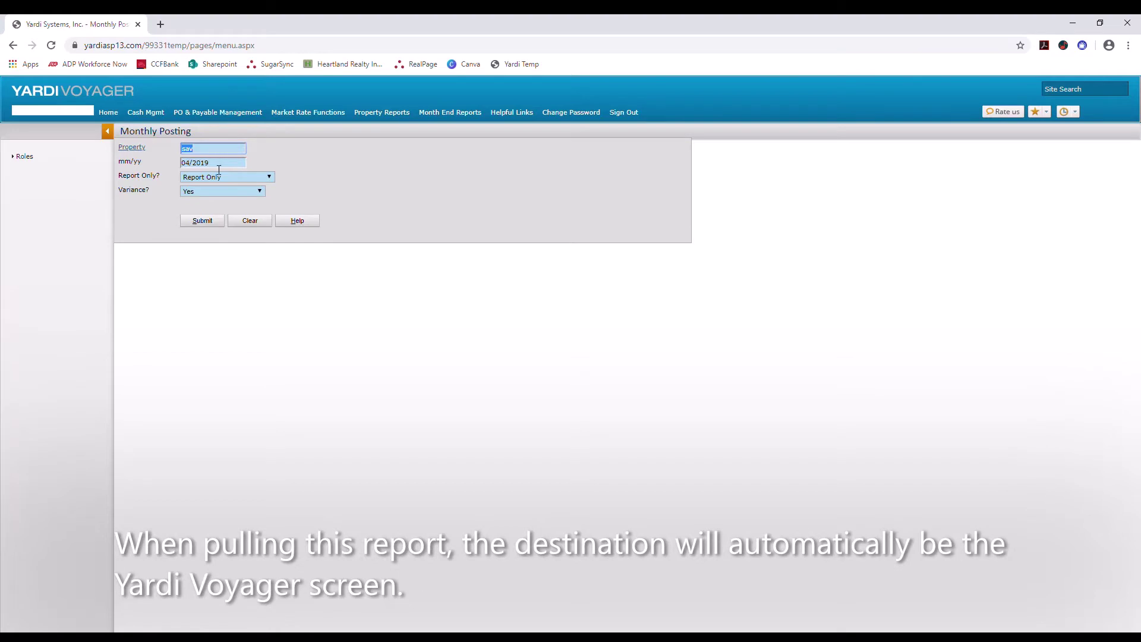
pyautogui.press('Tab')
pyautogui.write('12/2019')
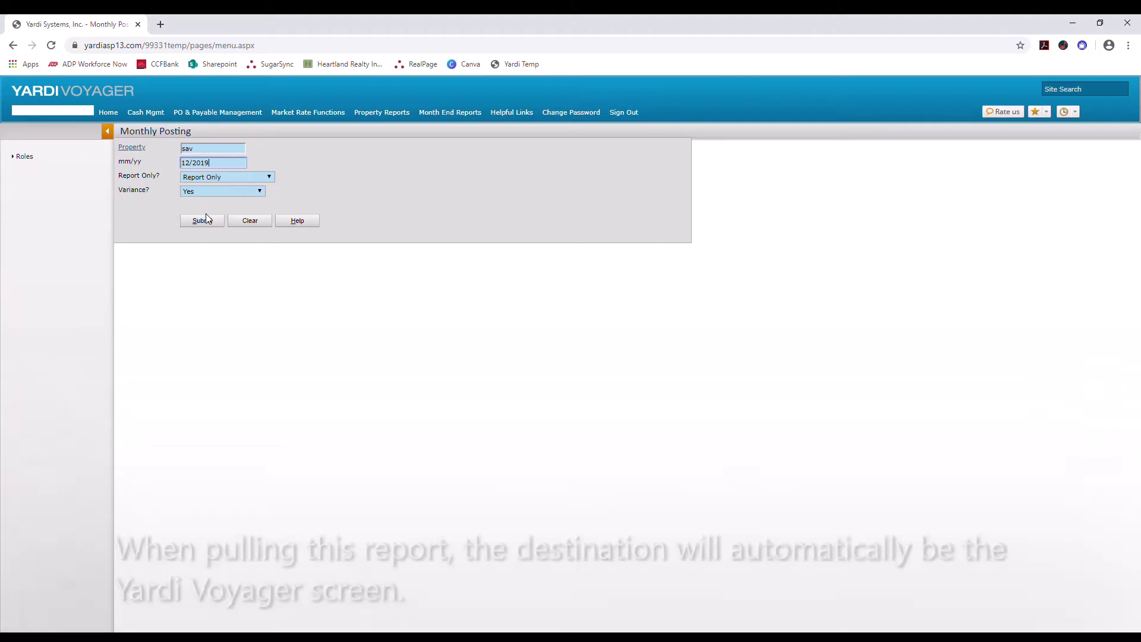
pyautogui.click(208, 220)
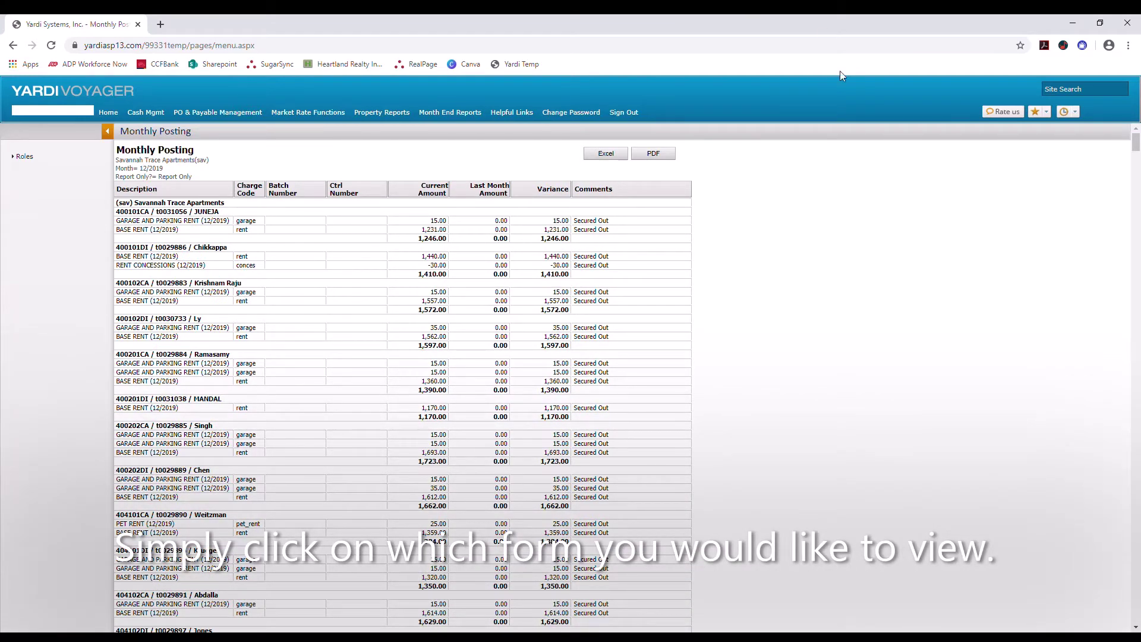
pyautogui.click(615, 161)
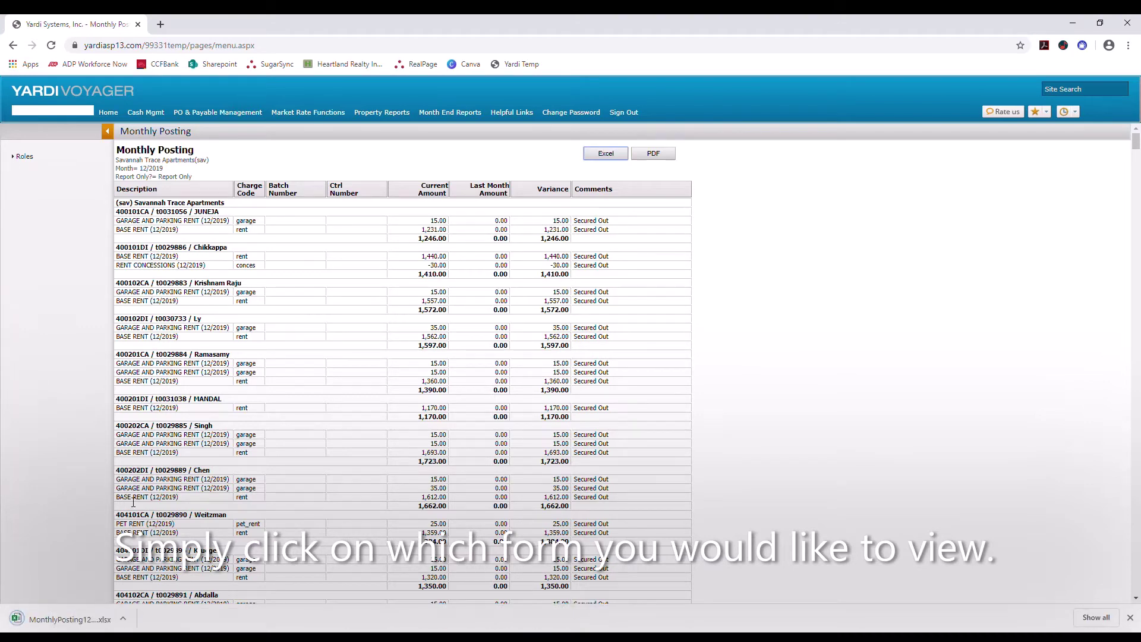
# Open the NEW Affordable Analytics Receivable Reports for the 6th and 11th of the month
pyautogui.moveTo(308, 113)
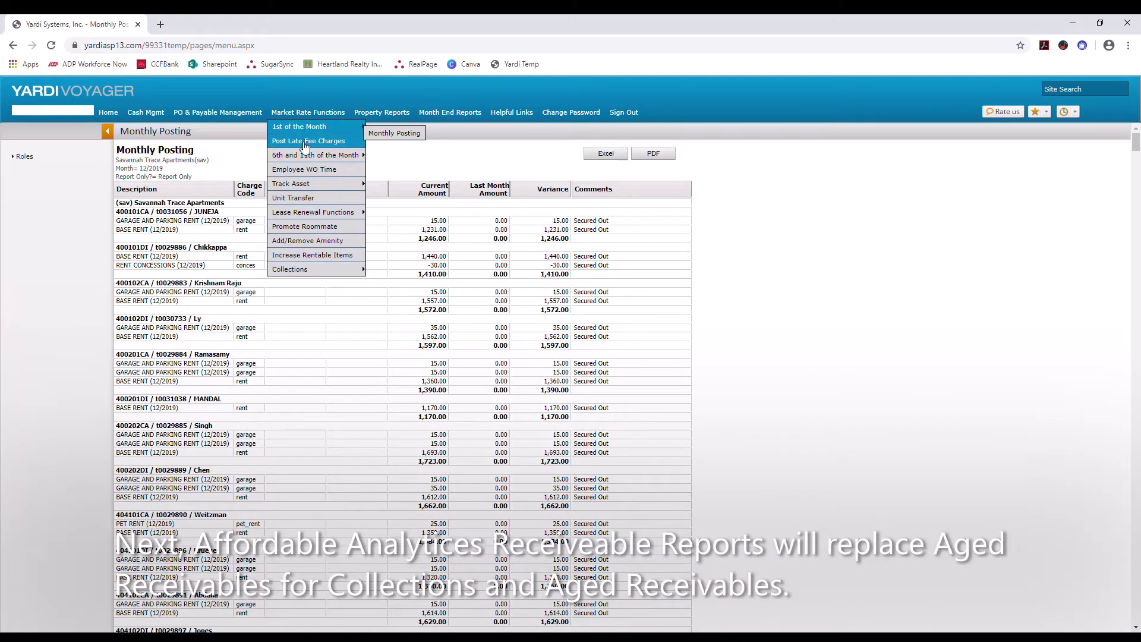
pyautogui.moveTo(309, 163)
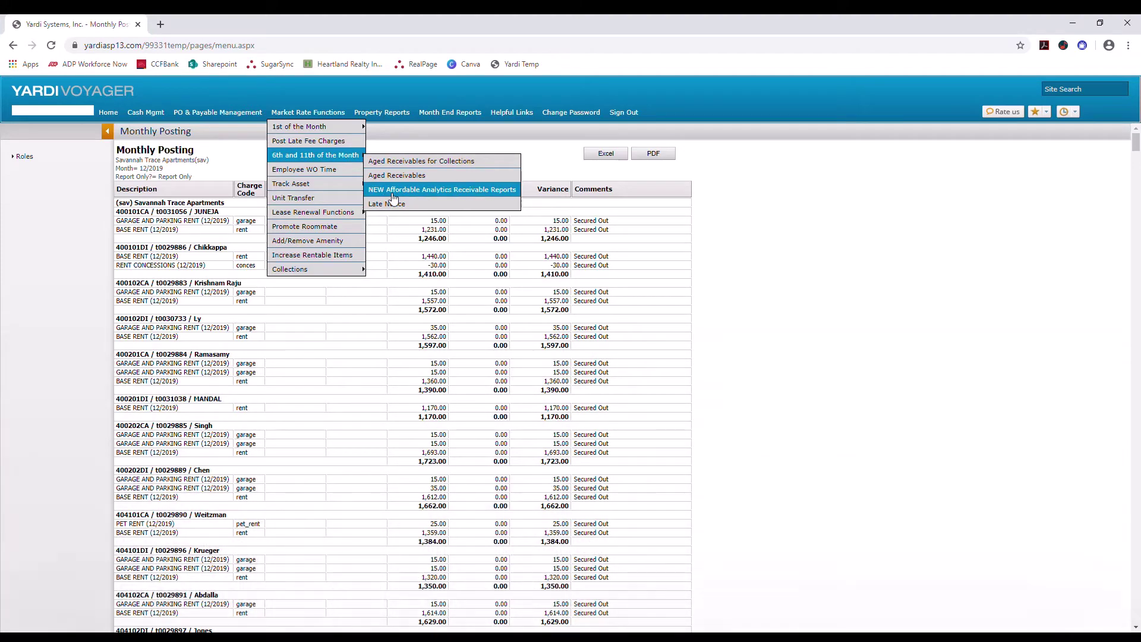
pyautogui.click(392, 191)
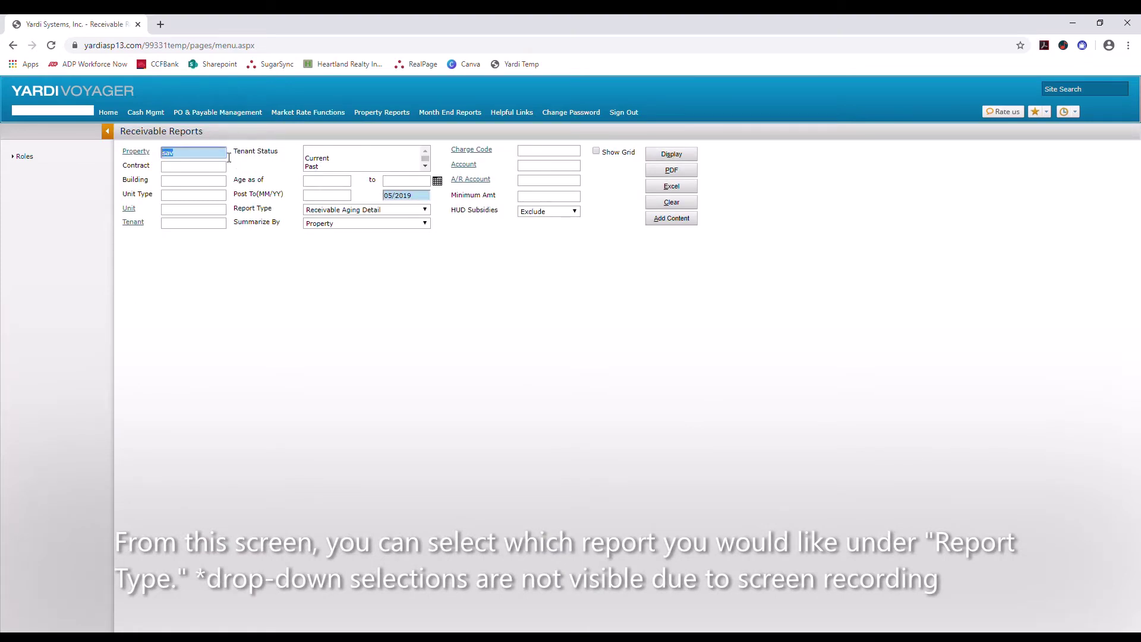
# Switch the report type to Receivable Aging Summary and back to Receivable Aging Detail, and display the detail report summarized by Property
pyautogui.click(382, 211)
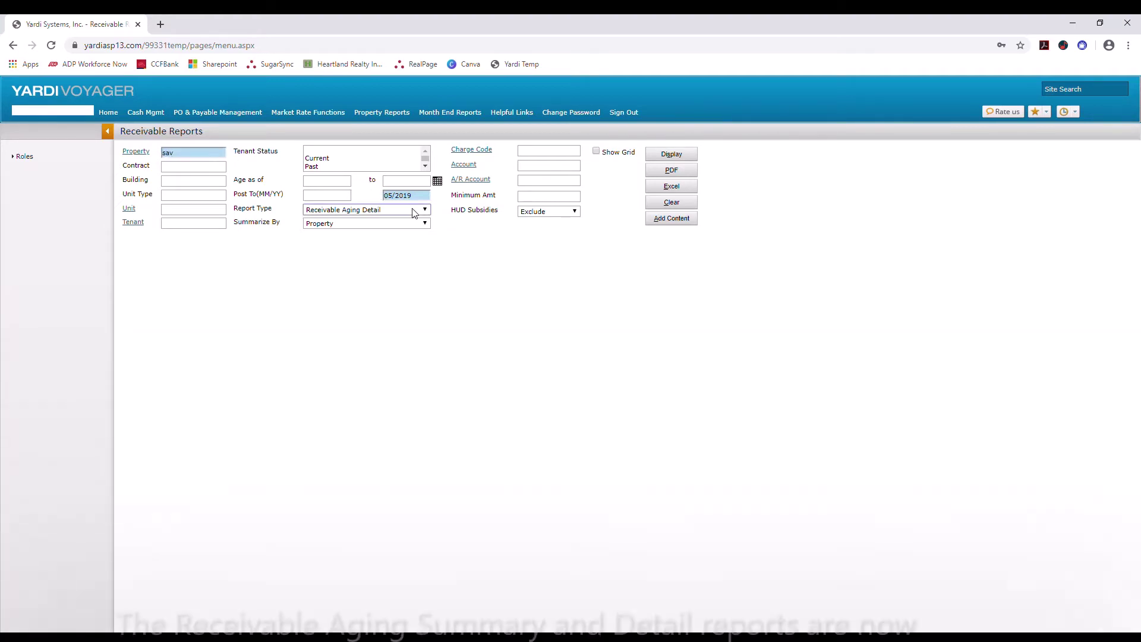
pyautogui.click(410, 235)
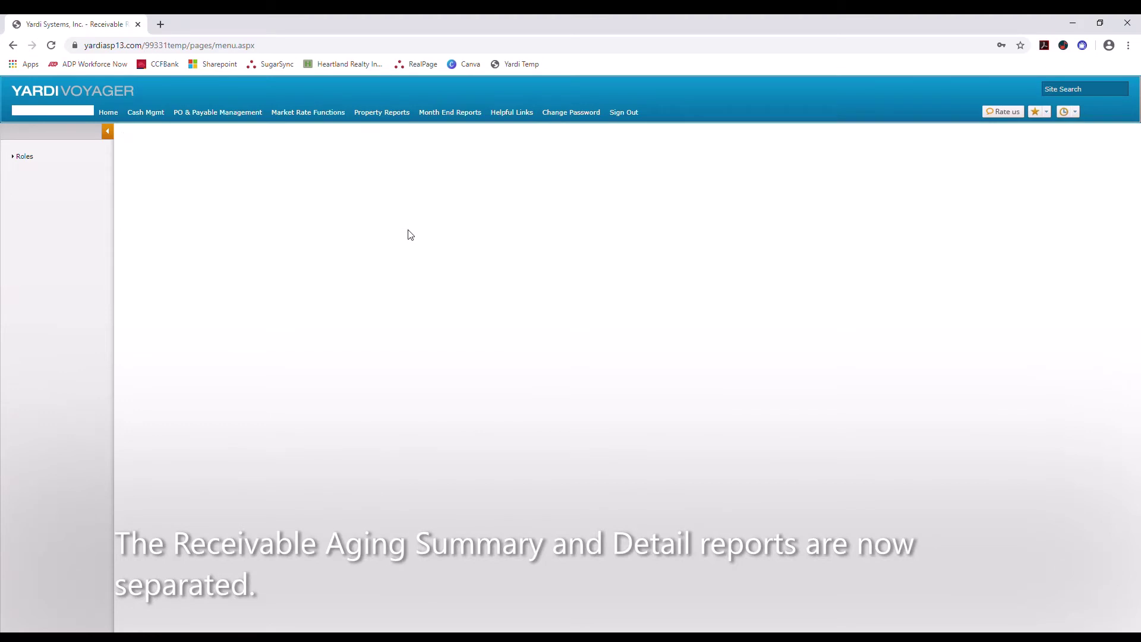
pyautogui.click(408, 213)
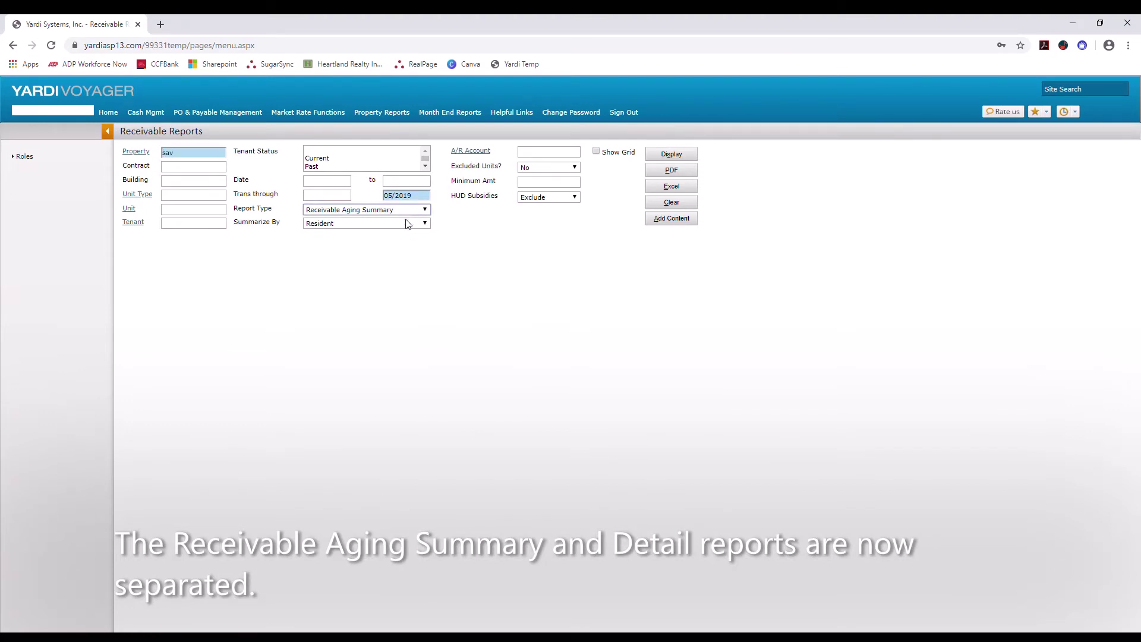
pyautogui.click(408, 225)
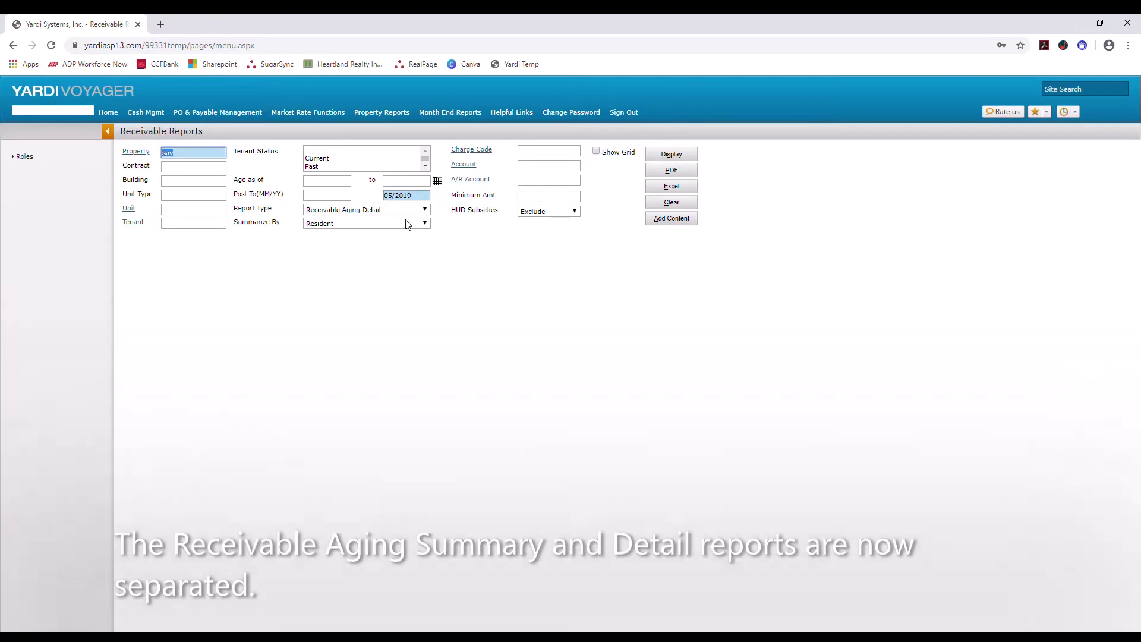
pyautogui.click(667, 156)
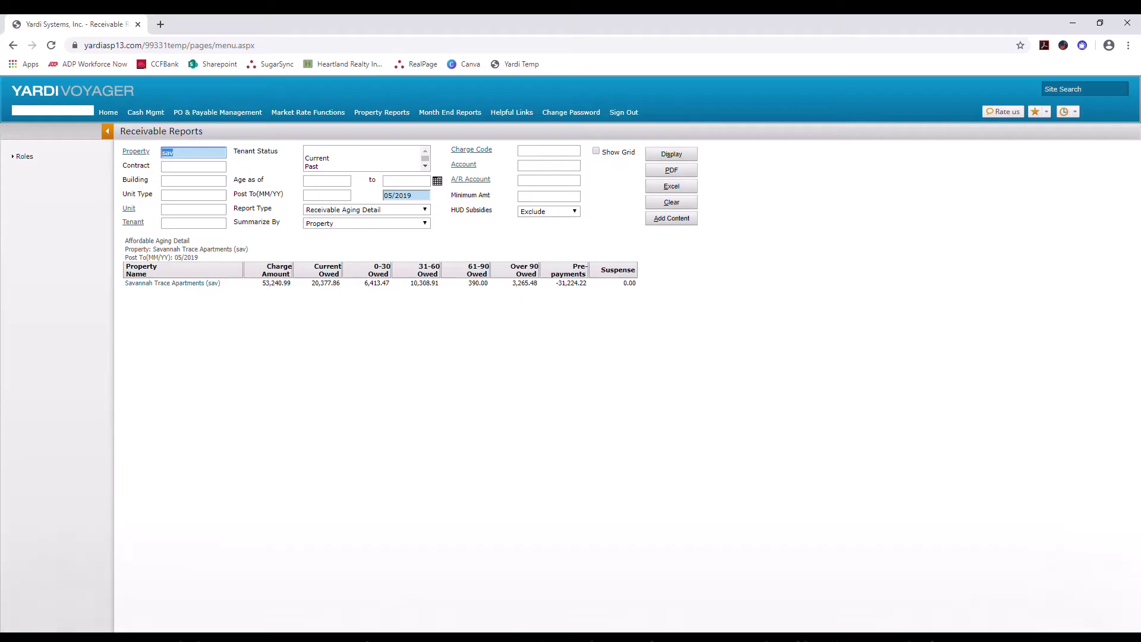
# Look through the property report categories and open NEW AR Analytics Residential under Accounts Receivable
pyautogui.click(403, 113)
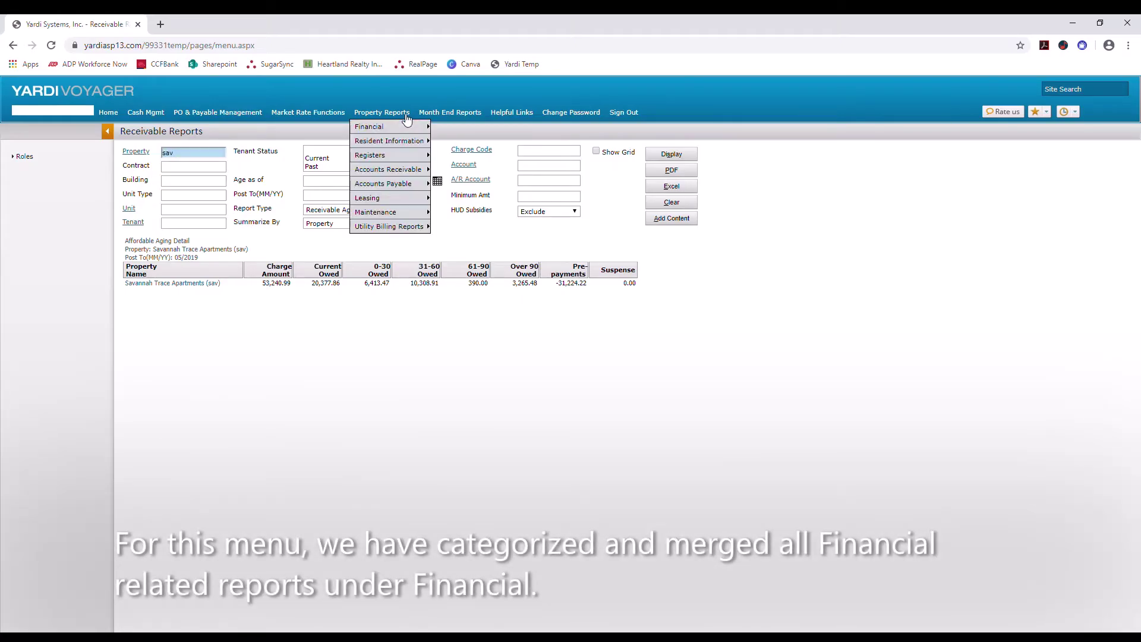
pyautogui.moveTo(407, 132)
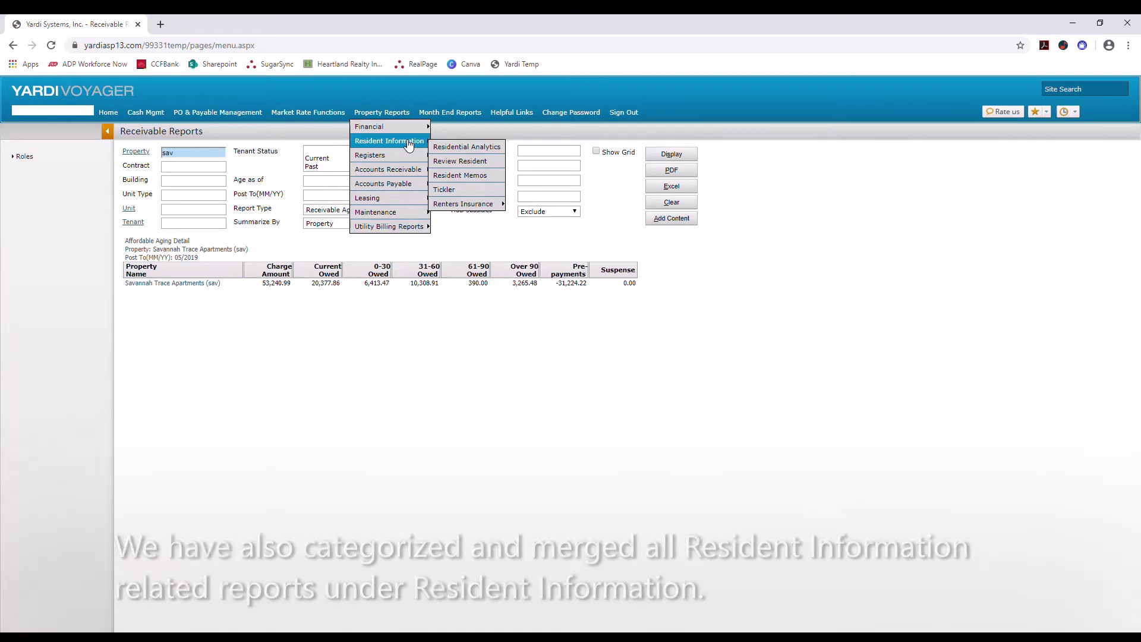
pyautogui.moveTo(386, 172)
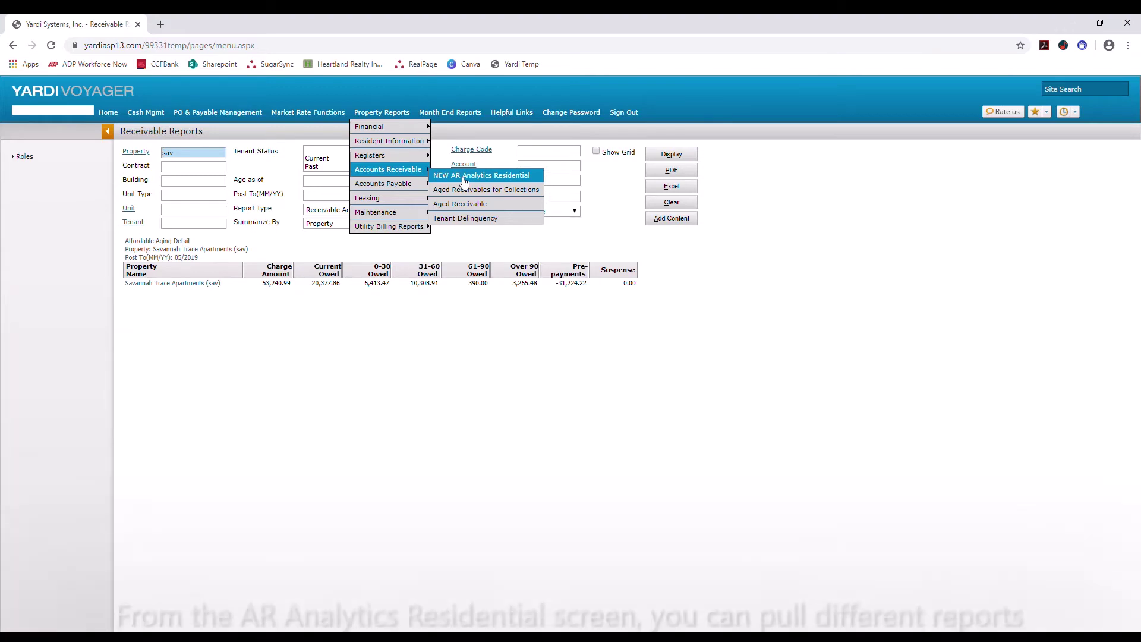
pyautogui.click(465, 181)
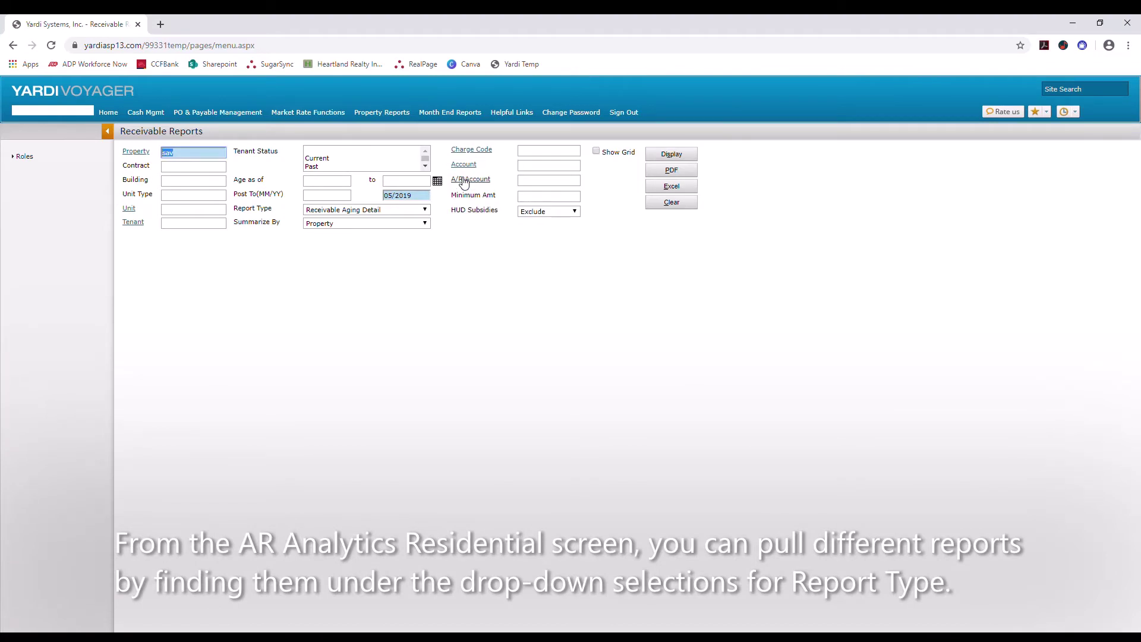
# Change the report type to Receivable Aging Summary and, after that, to Tenant Delinquency
pyautogui.click(333, 212)
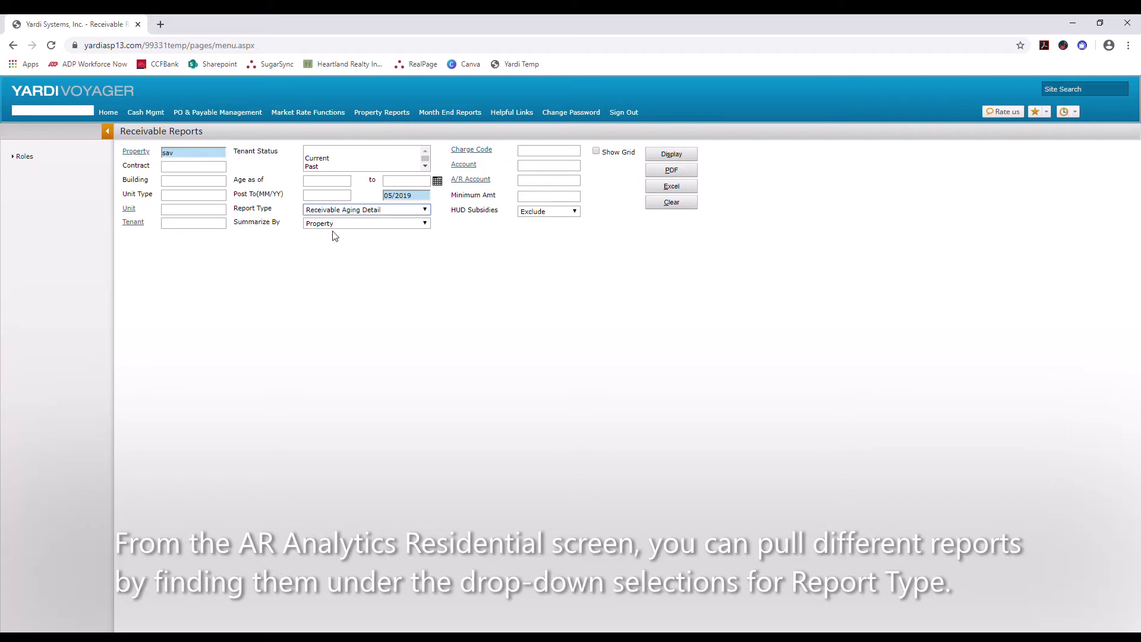
pyautogui.click(333, 232)
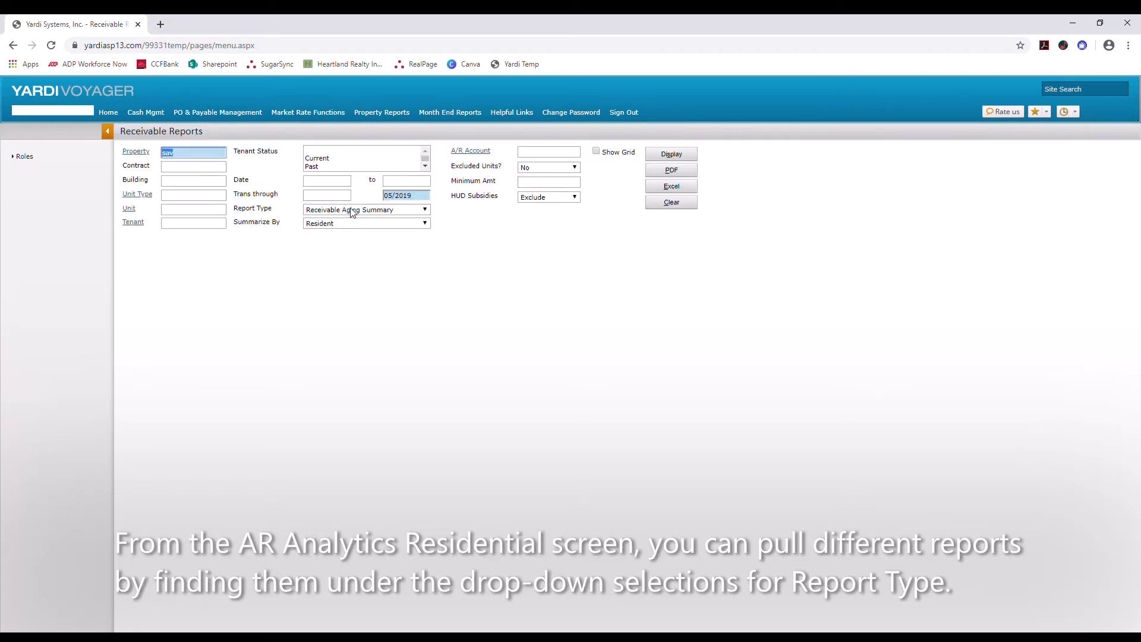
pyautogui.press('Down')
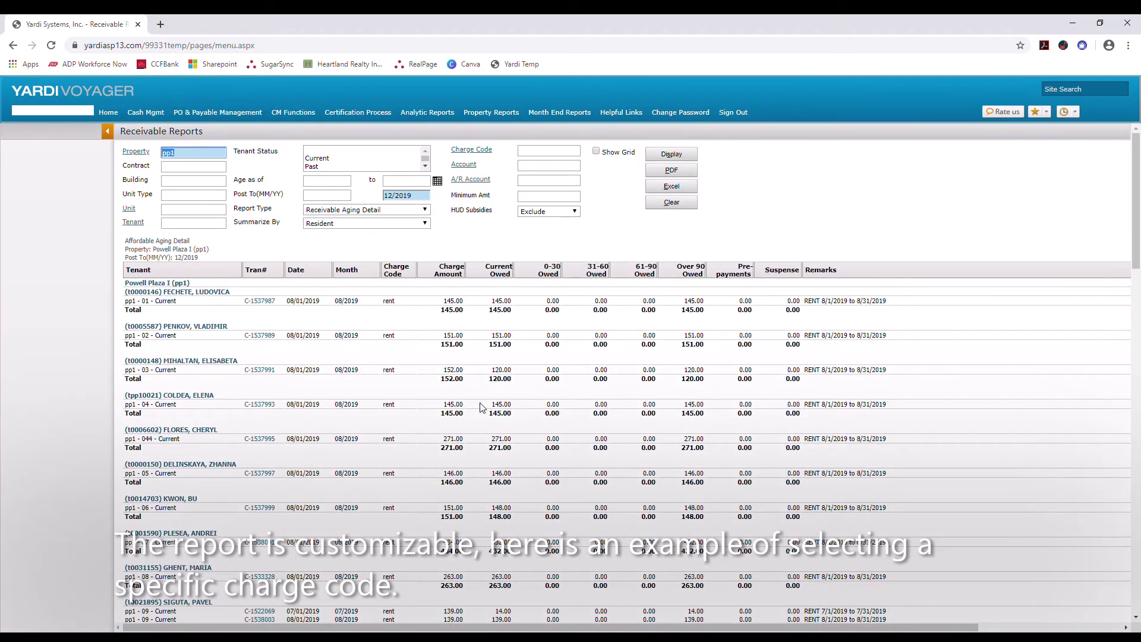
# Filter the Powell Plaza I Receivable Aging Detail report by the rent (BASE RENT) charge code, display it and review its entries
pyautogui.scroll(-7, 481, 407)
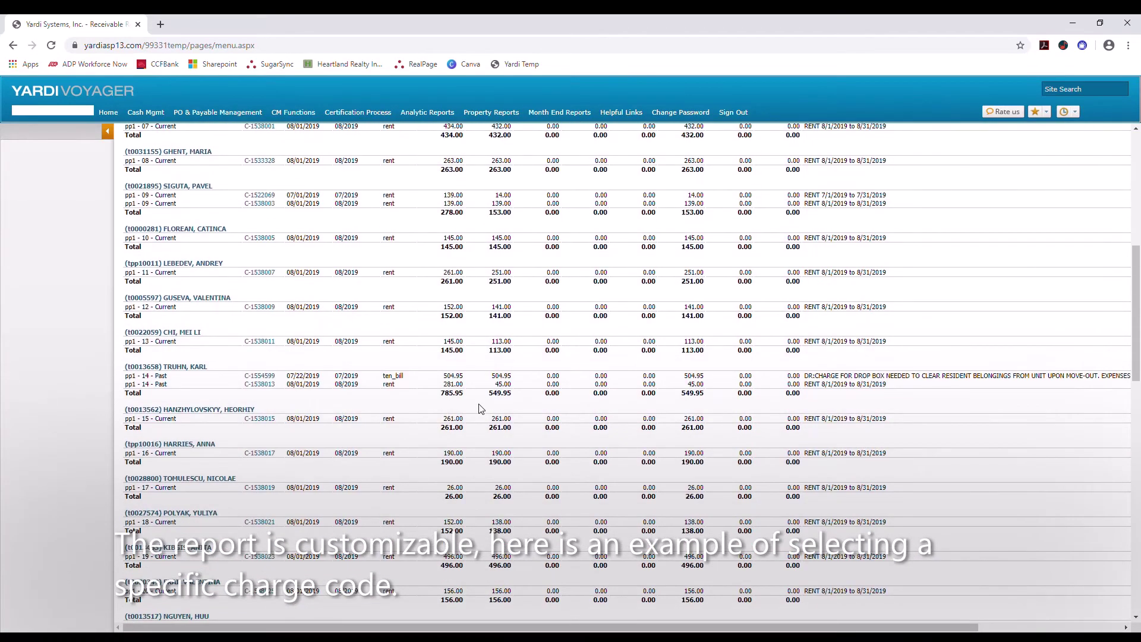
pyautogui.moveTo(411, 376); pyautogui.dragTo(379, 377)
pyautogui.scroll(7, 365, 378)
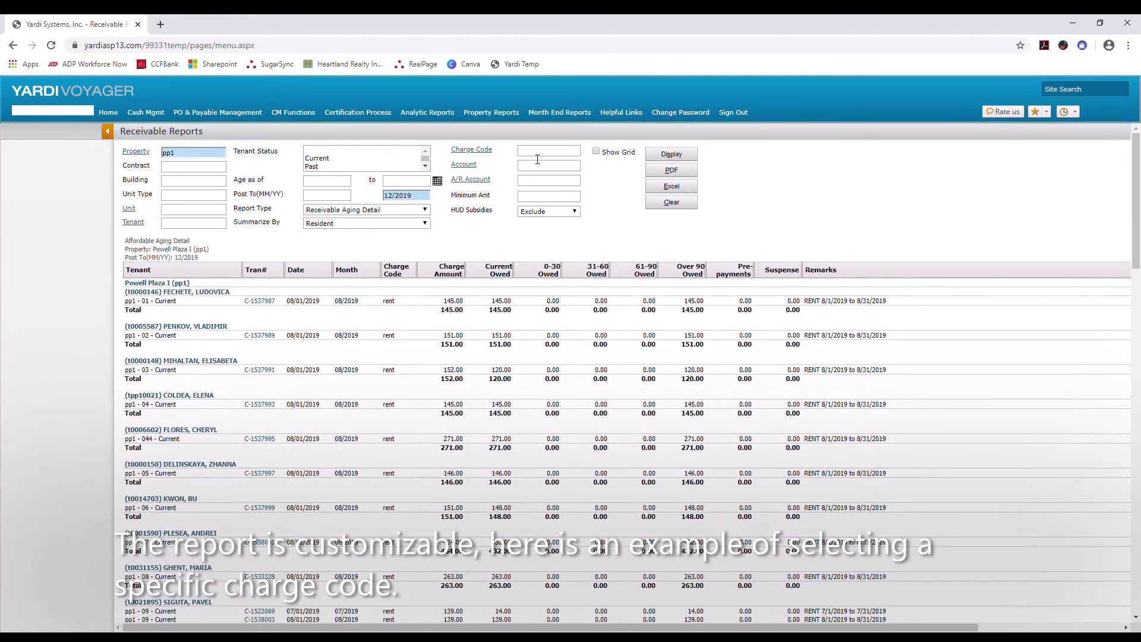
pyautogui.click(537, 159)
pyautogui.write('rent')
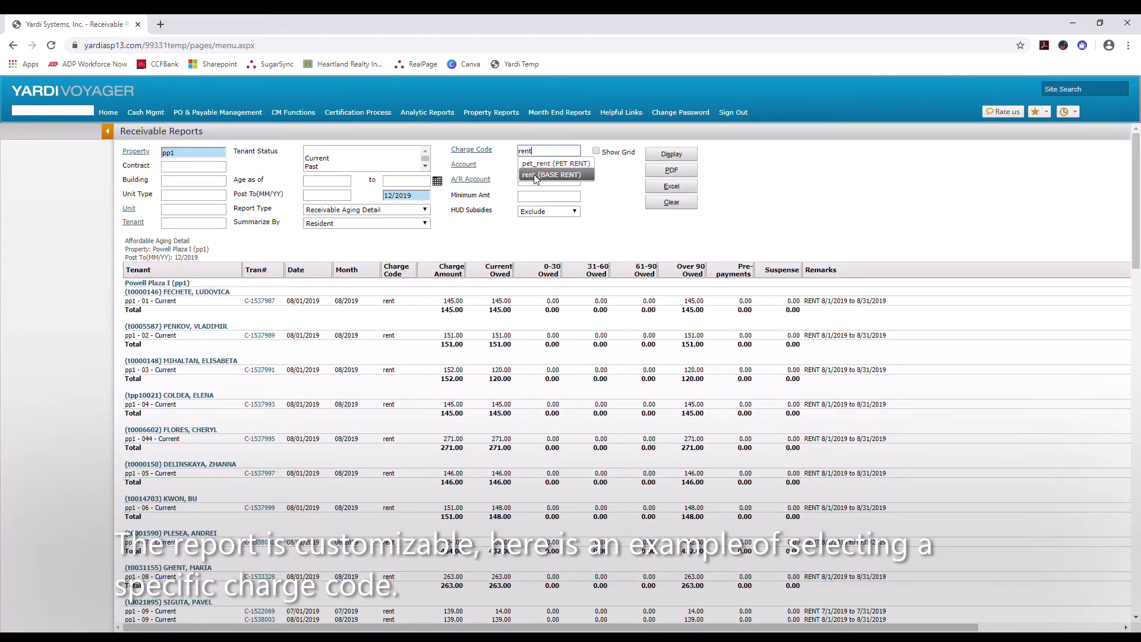
pyautogui.click(534, 174)
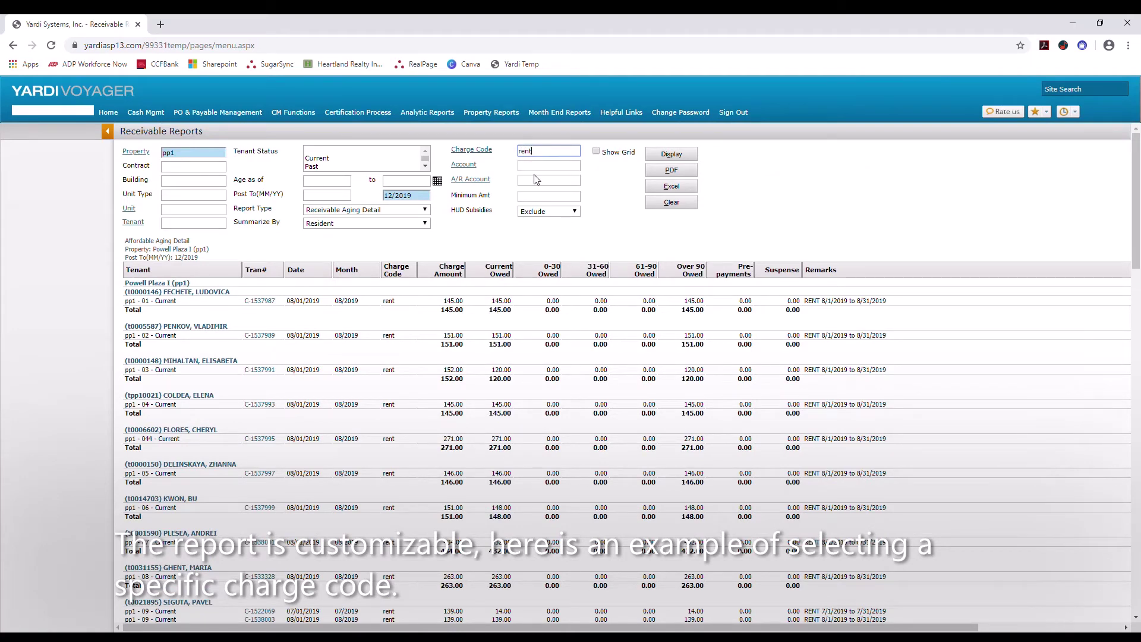
pyautogui.click(673, 157)
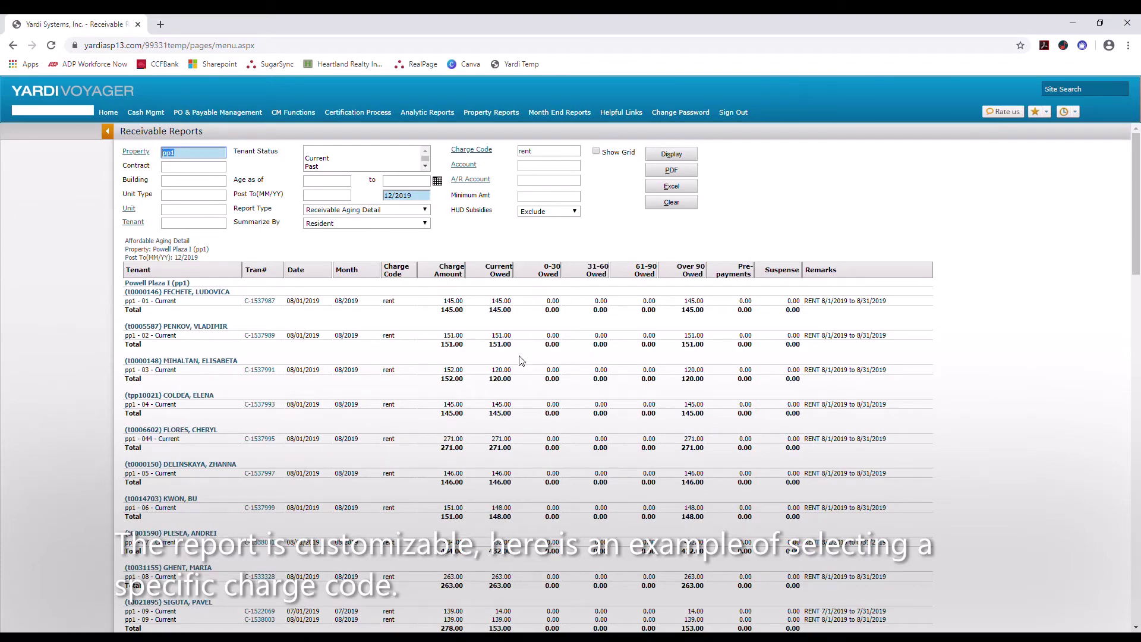
pyautogui.scroll(-13, 515, 433)
pyautogui.scroll(12, 515, 434)
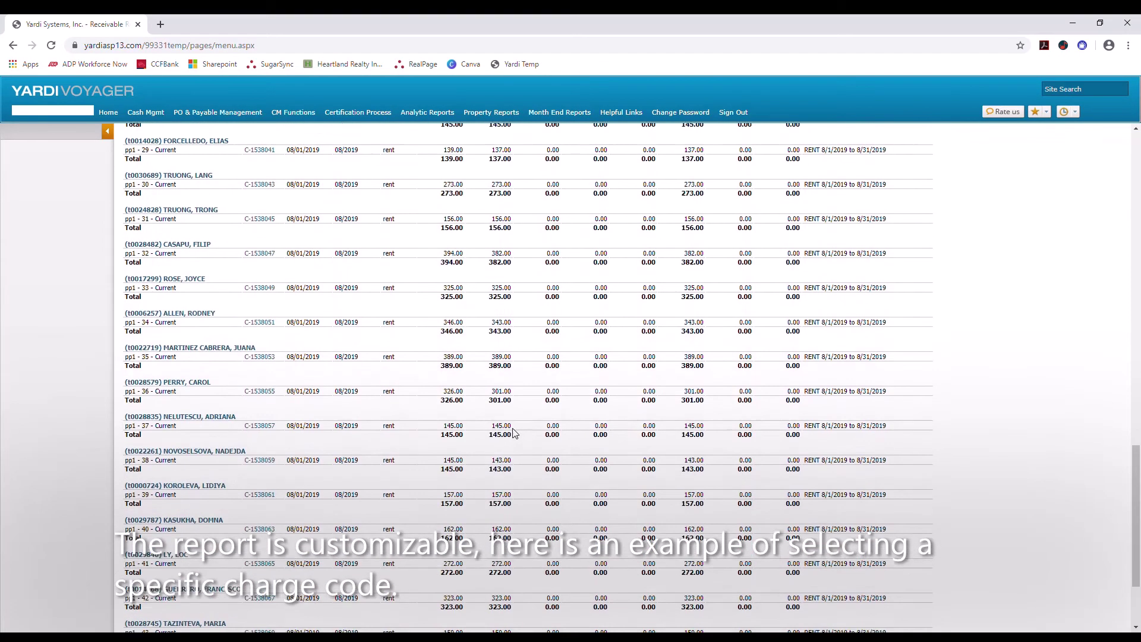
pyautogui.scroll(1, 518, 433)
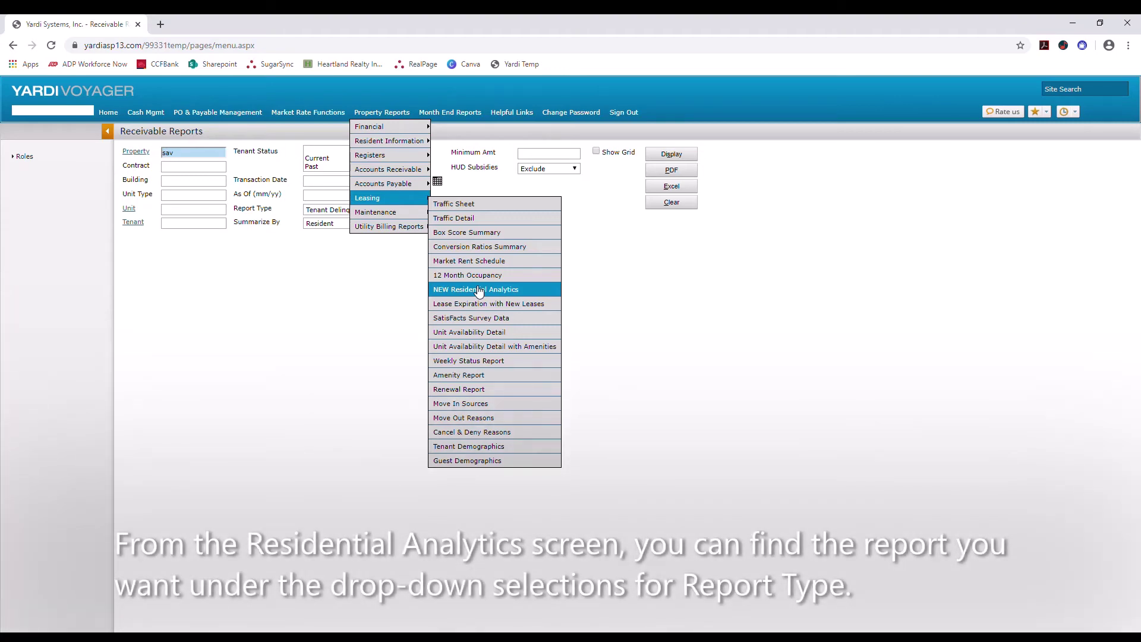
# Open NEW Residential Analytics from the leasing reports and set the report type to Market Rent Schedule
pyautogui.click(479, 290)
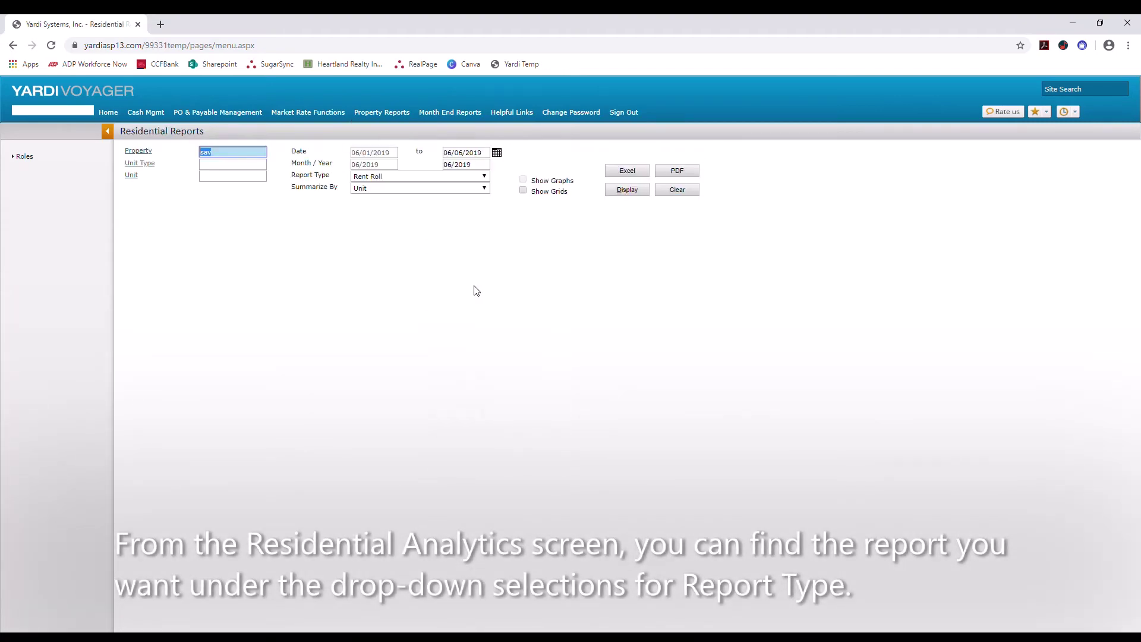
pyautogui.click(463, 180)
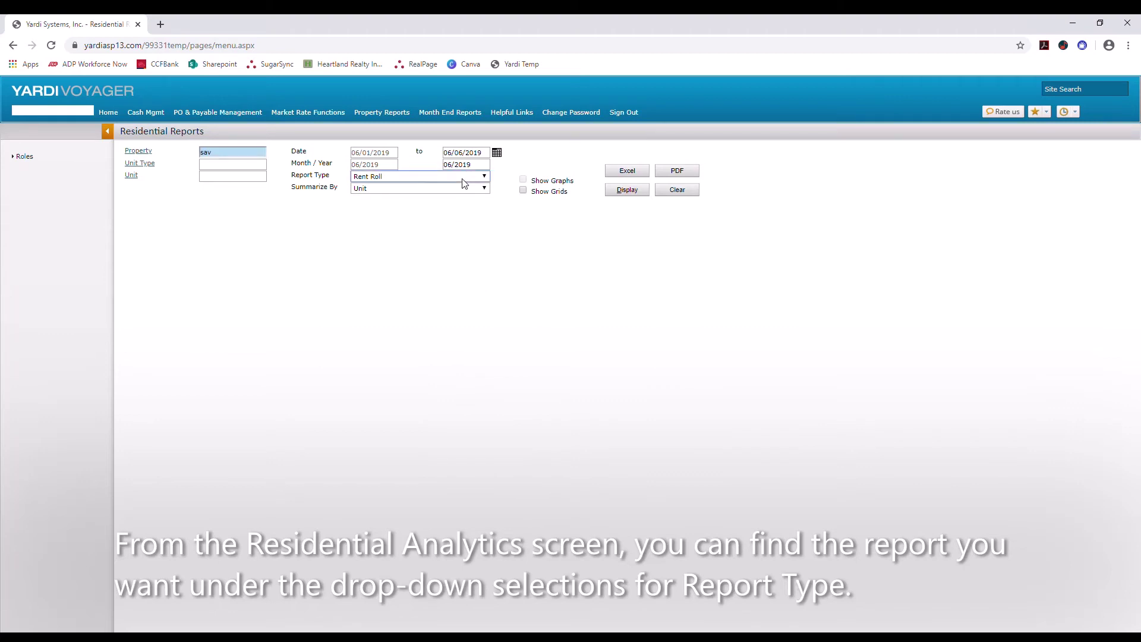
pyautogui.click(458, 212)
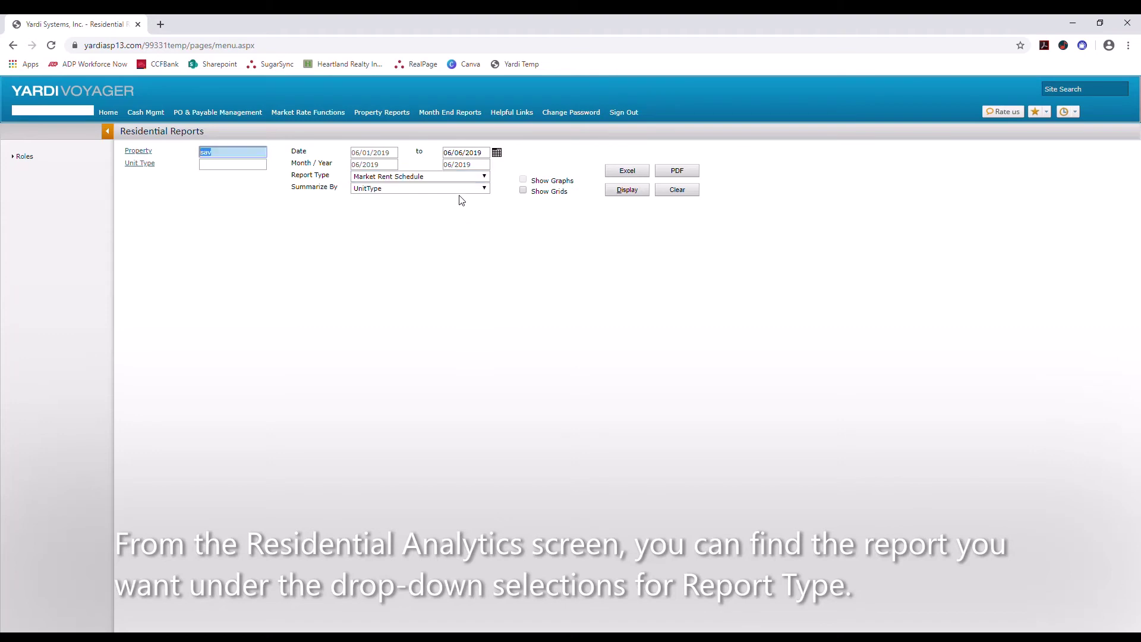
# Switch the residential report type to Aged Receivables, Rentable Items Directory and finally Traffic Detail Report
pyautogui.click(470, 180)
pyautogui.click(455, 255)
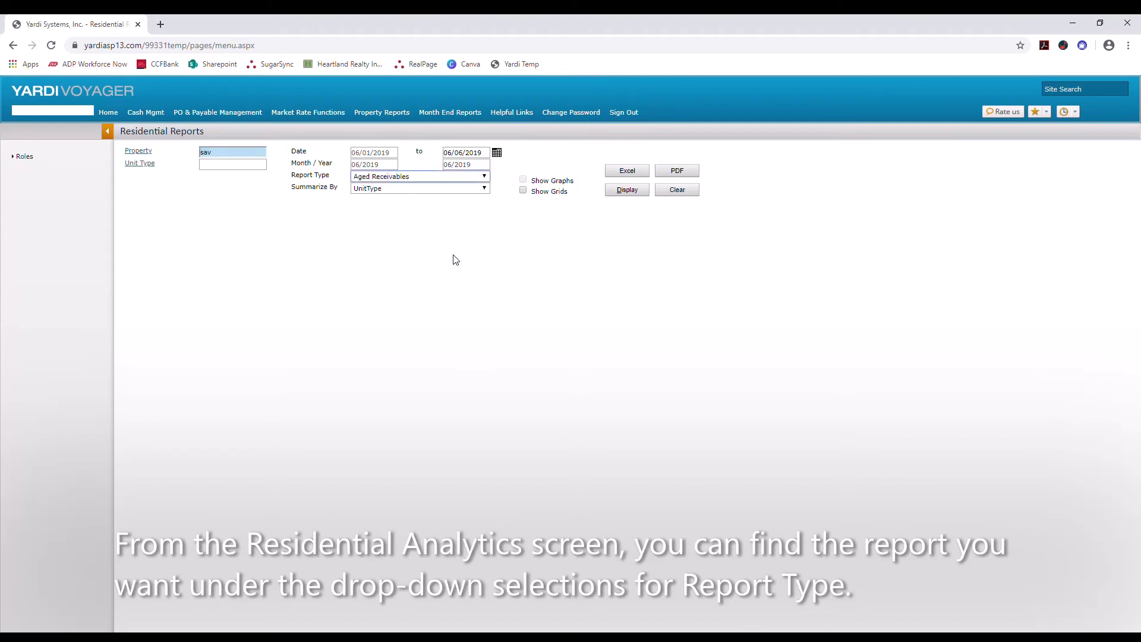
pyautogui.click(466, 183)
pyautogui.click(470, 305)
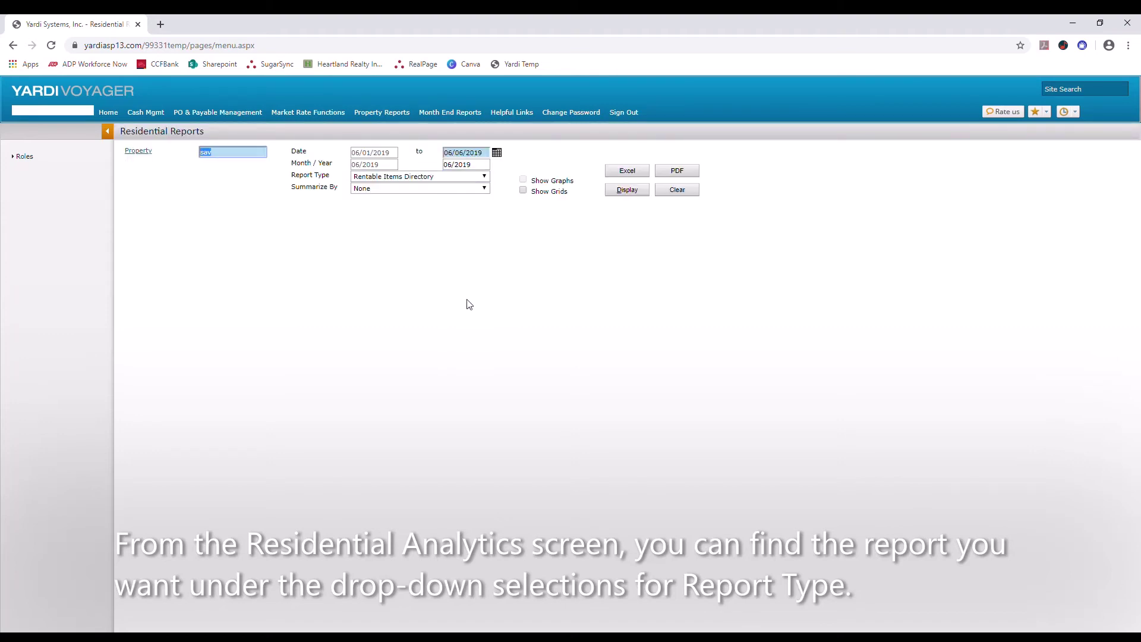
pyautogui.click(467, 179)
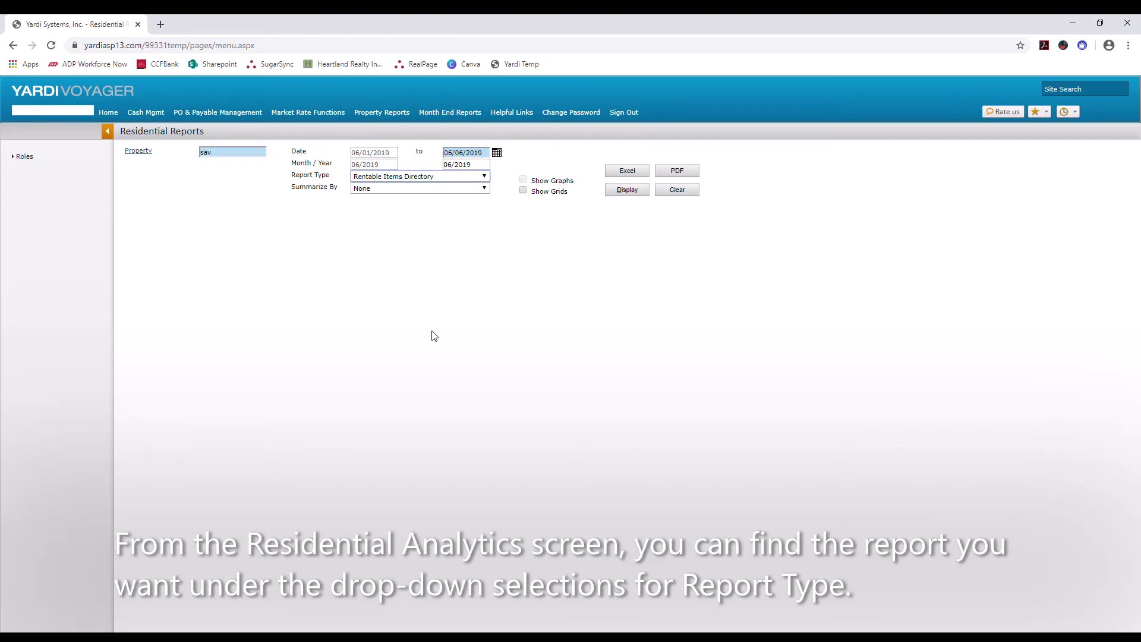
pyautogui.press('Down')
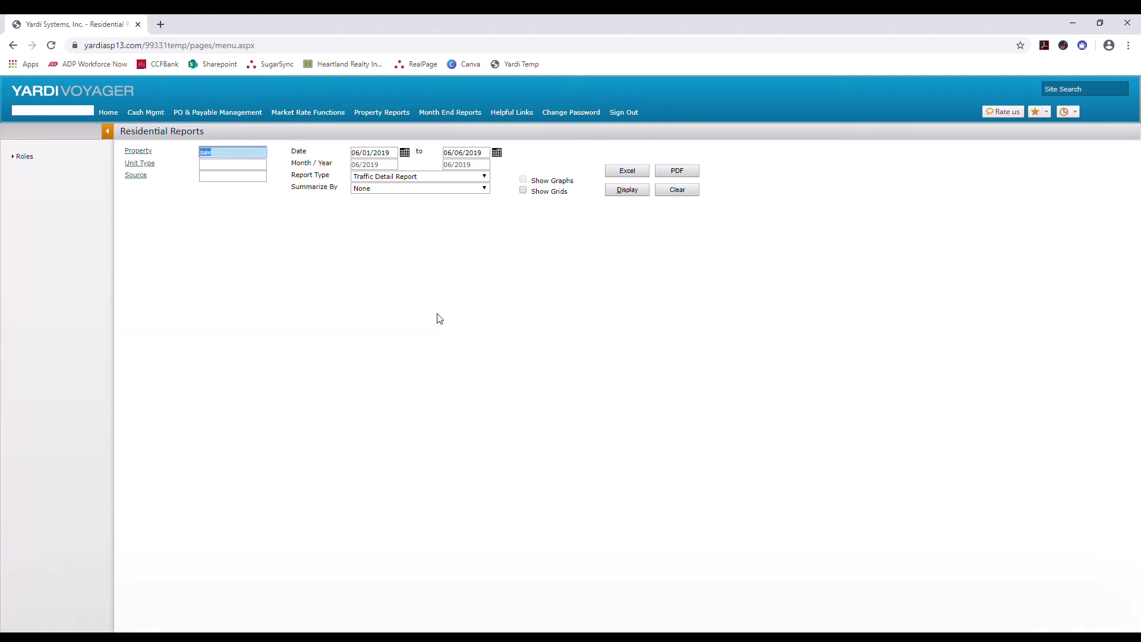
pyautogui.click(394, 119)
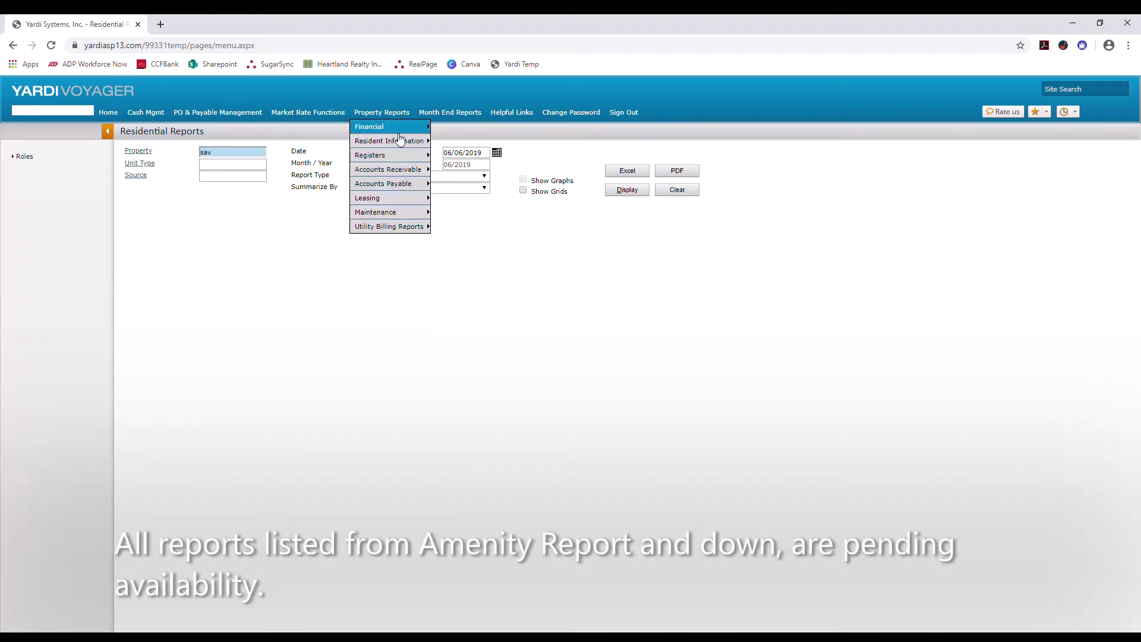
pyautogui.moveTo(394, 201)
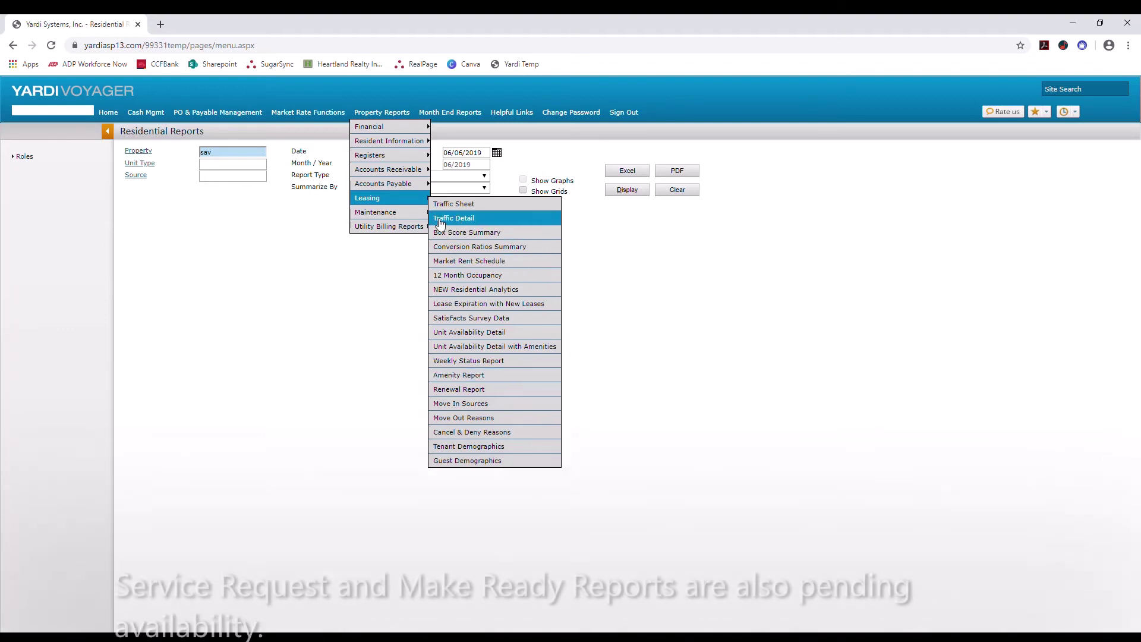
pyautogui.moveTo(430, 215)
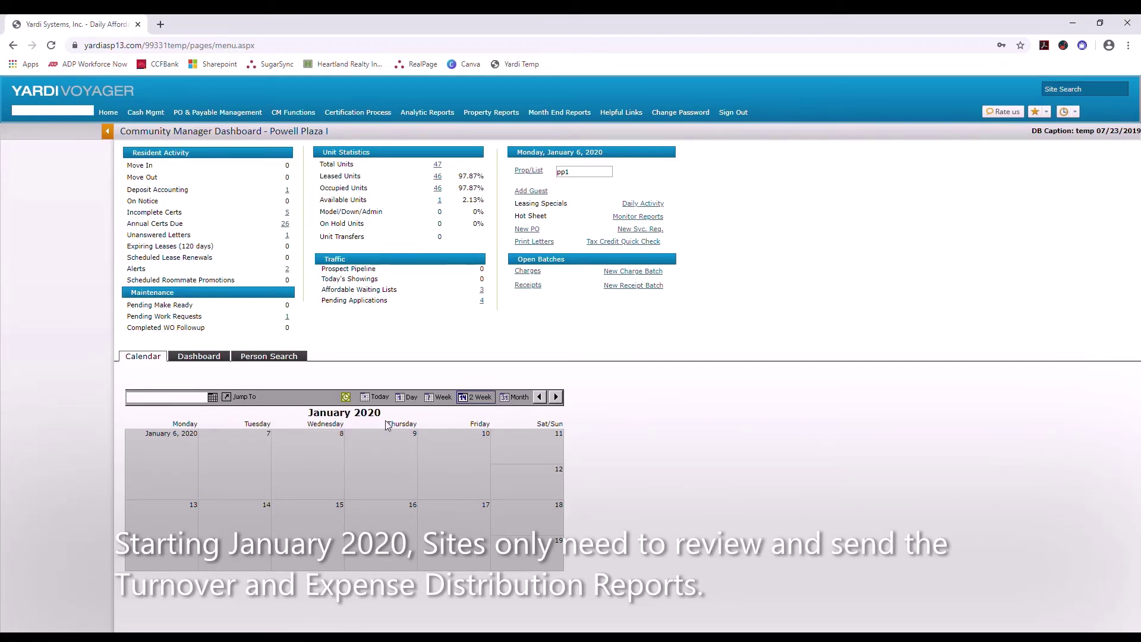
# Open the Daily Activity month-end report for Powell Plaza I and review its sections, including pending certifications, move-ins, alerts and unqualified certifications
pyautogui.moveTo(565, 114)
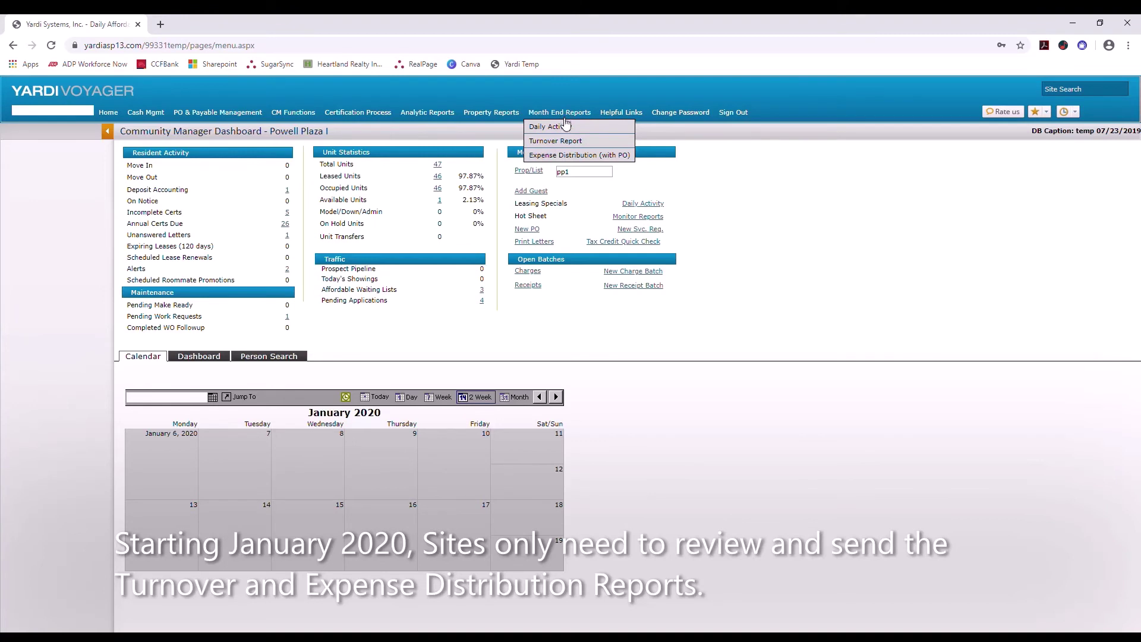
pyautogui.click(563, 128)
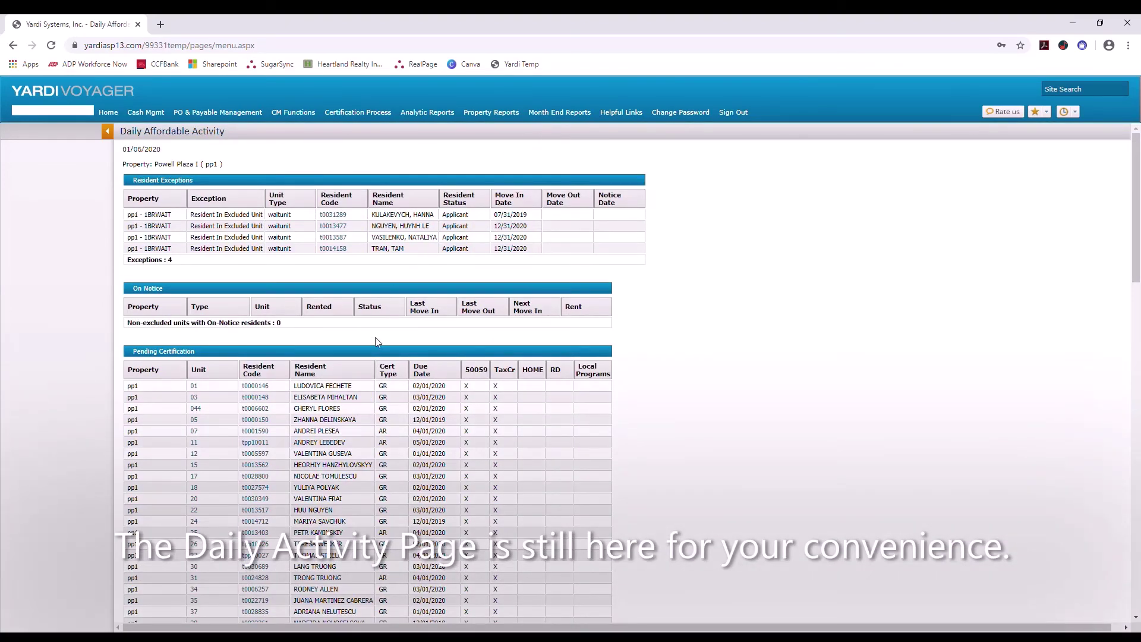
pyautogui.scroll(-5, 368, 363)
pyautogui.scroll(-4, 369, 364)
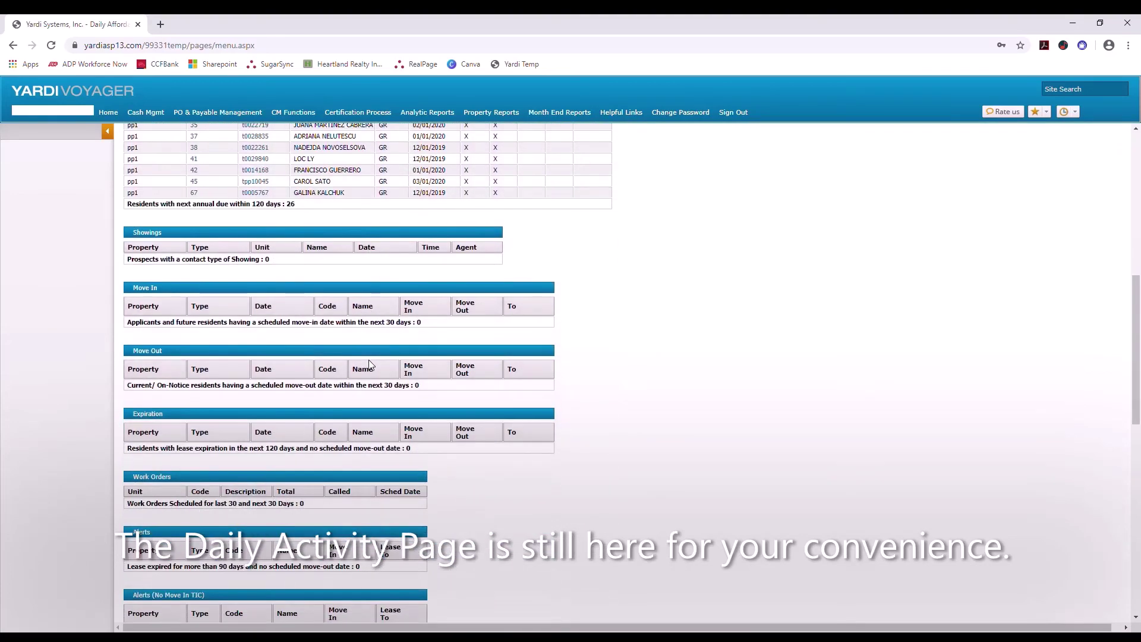
pyautogui.scroll(-6, 368, 364)
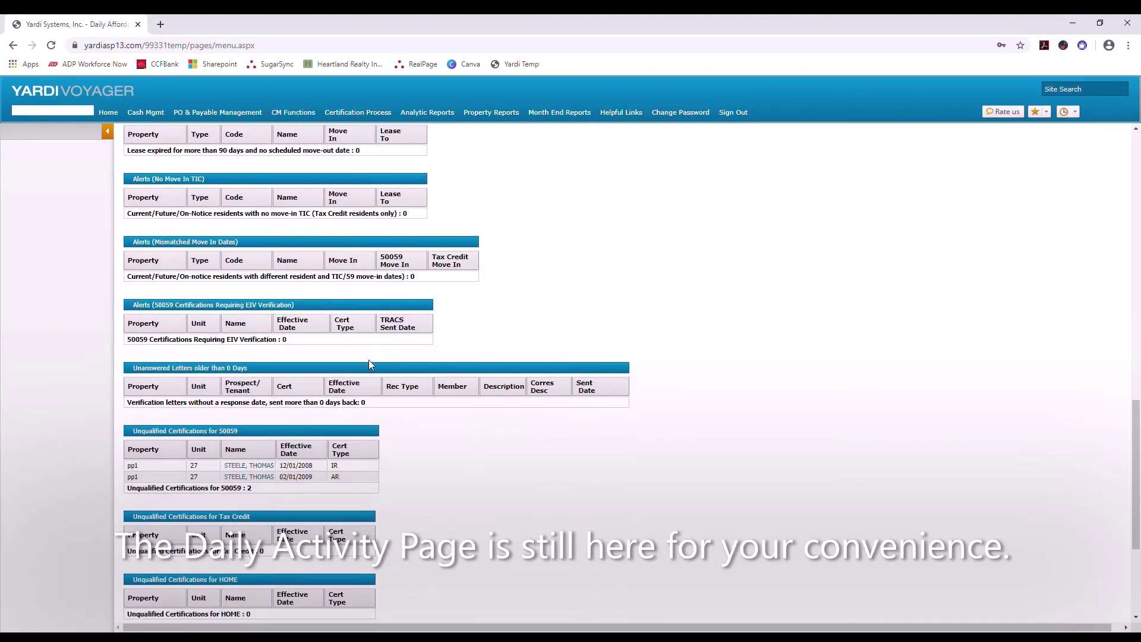
pyautogui.scroll(15, 369, 364)
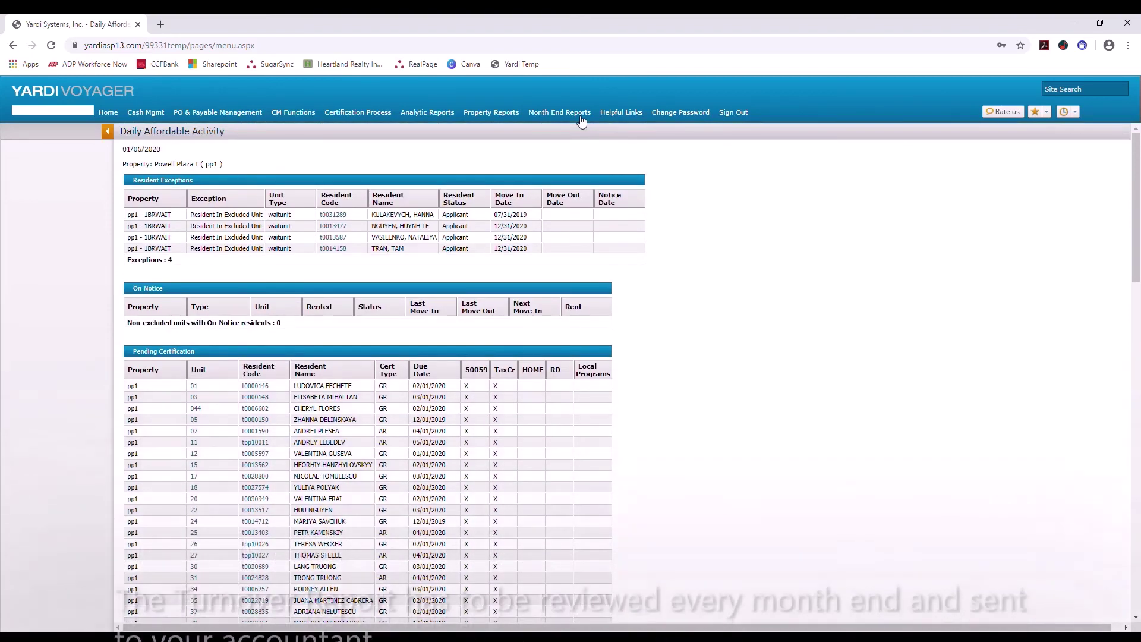
# Open the Turnover Report from the month-end reports
pyautogui.click(582, 119)
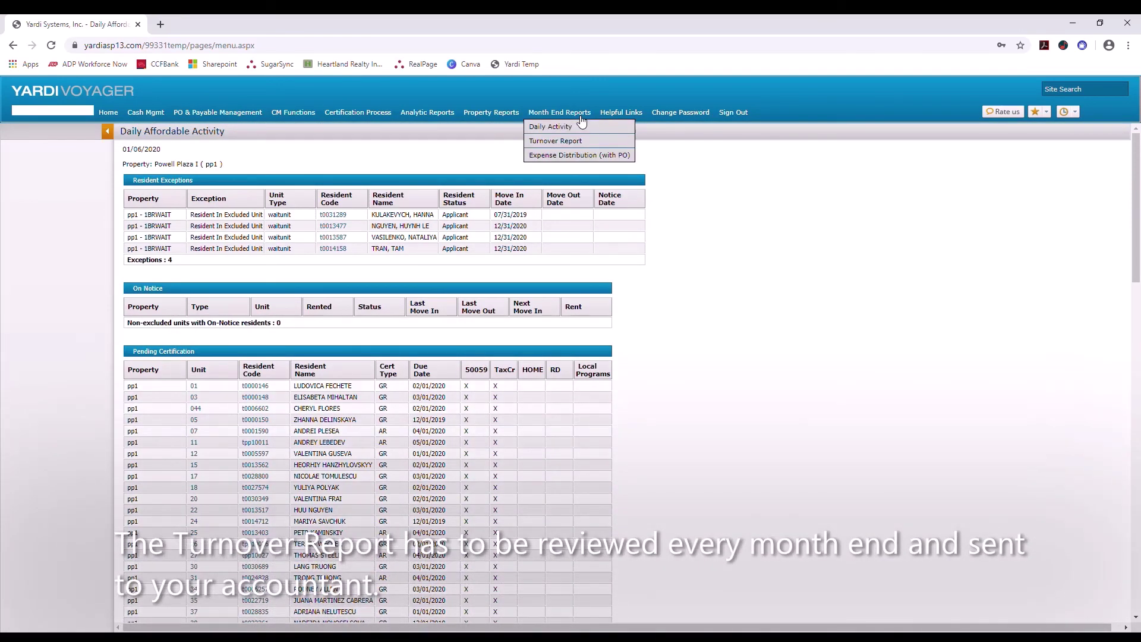
pyautogui.click(594, 146)
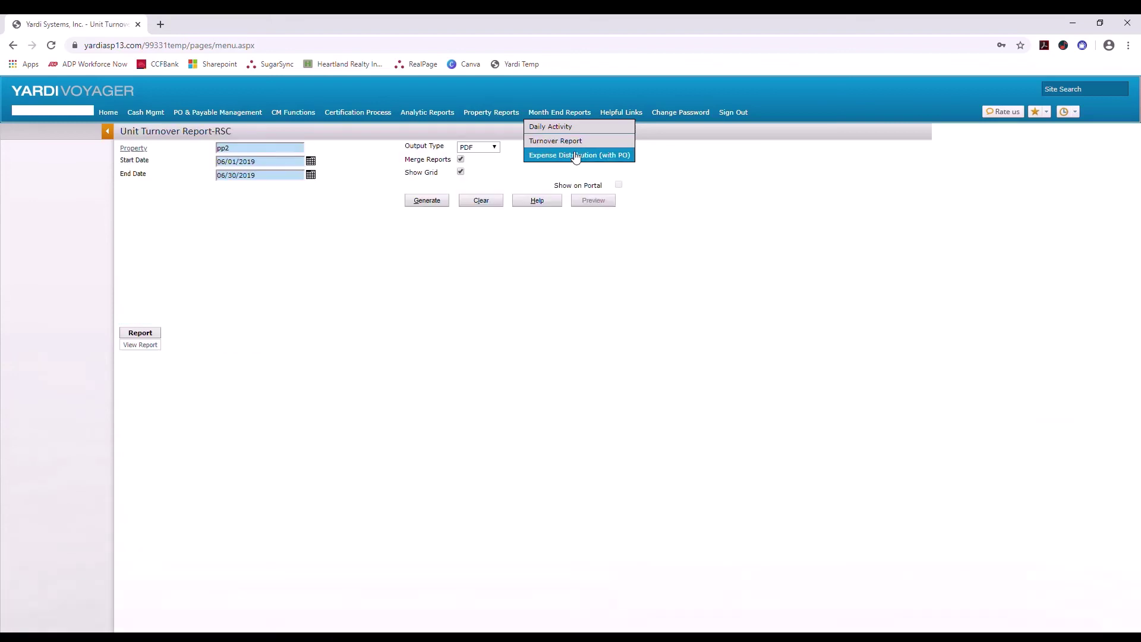
# Run the Expense Distribution (with PO) report to screen for property pp1, periods 01/2019 to 03/2019, and review its entries
pyautogui.click(573, 155)
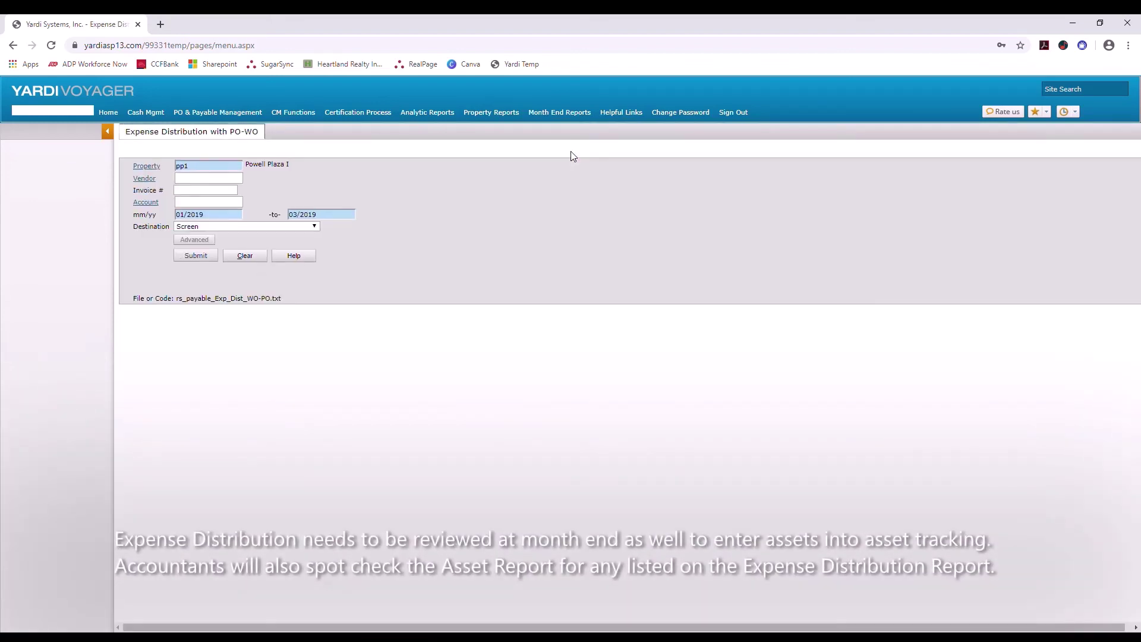
pyautogui.click(196, 256)
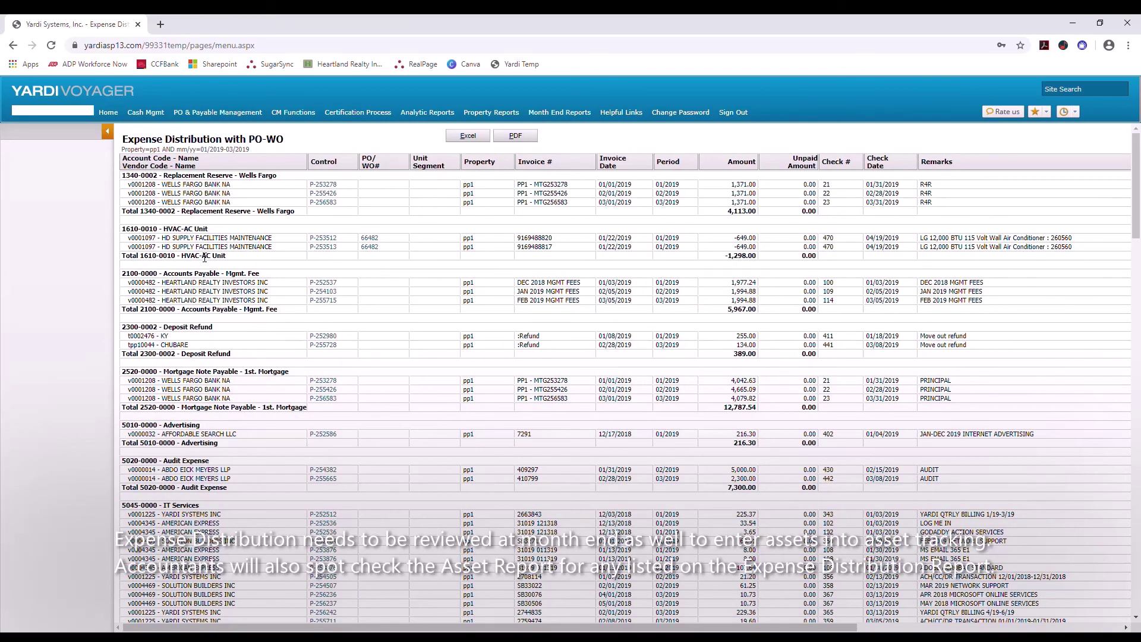
pyautogui.scroll(-1, 204, 256)
pyautogui.scroll(-3, 205, 257)
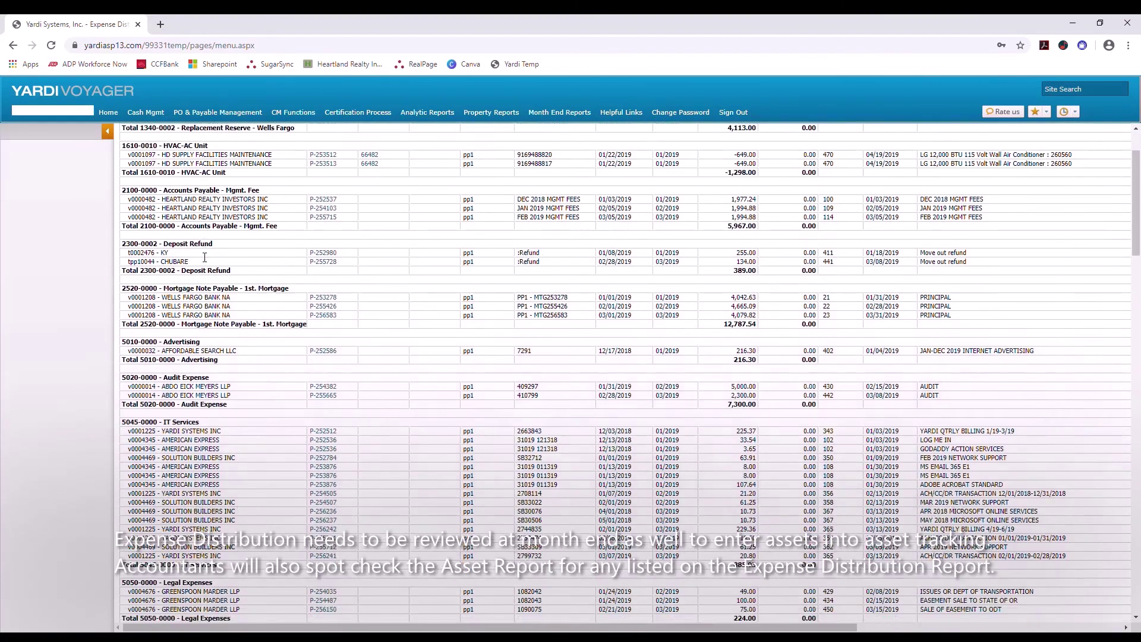